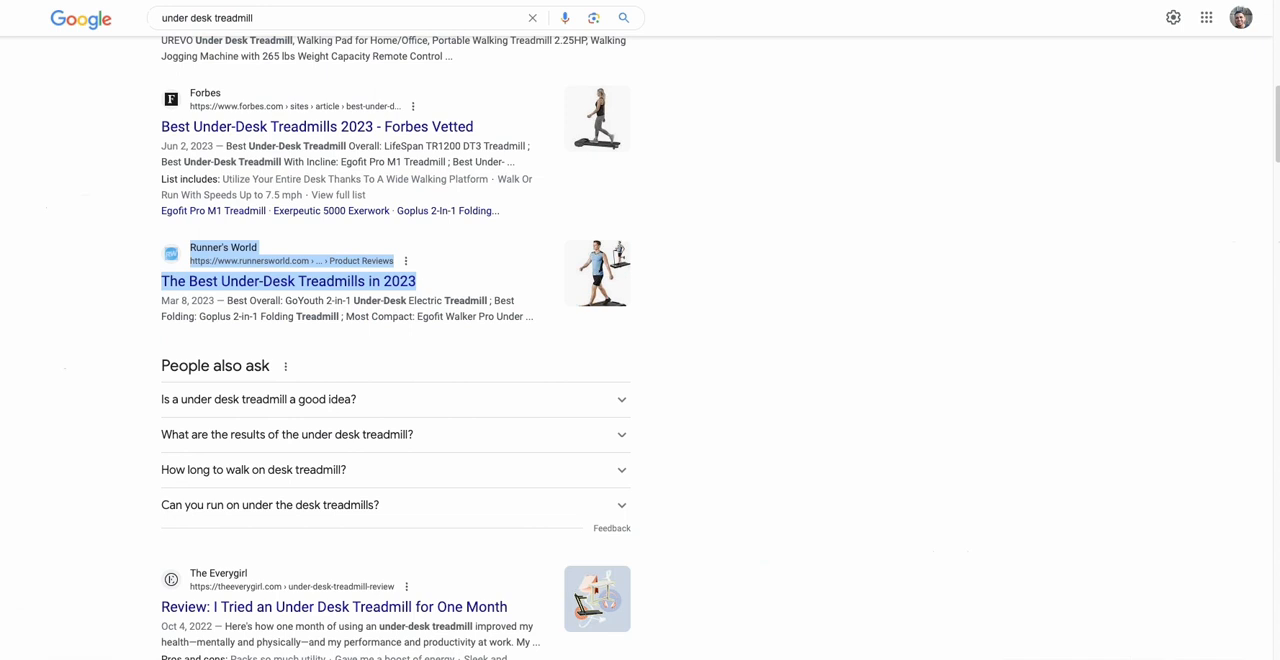
# Step: In LowFruits, extract the ranking keywords for the Runner's World best-under-desk-treadmill article and send the Top 100 set to a new import
pyautogui.scroll(3, 314, 183)
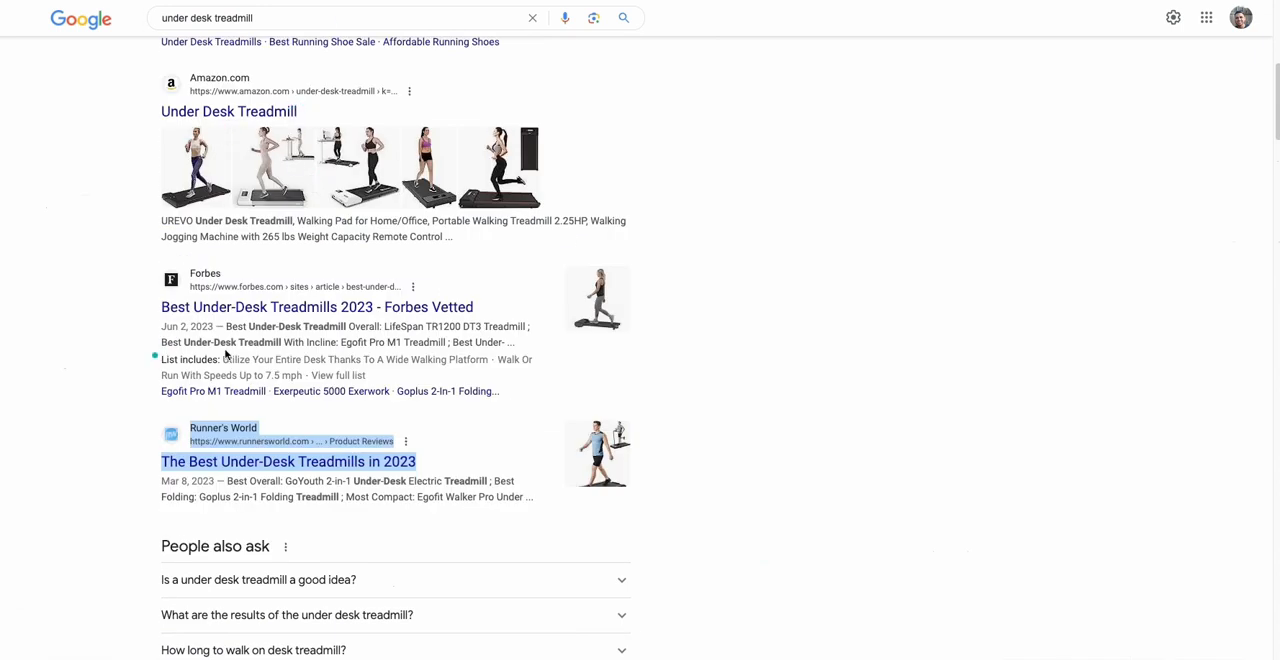
pyautogui.scroll(-2, 295, 395)
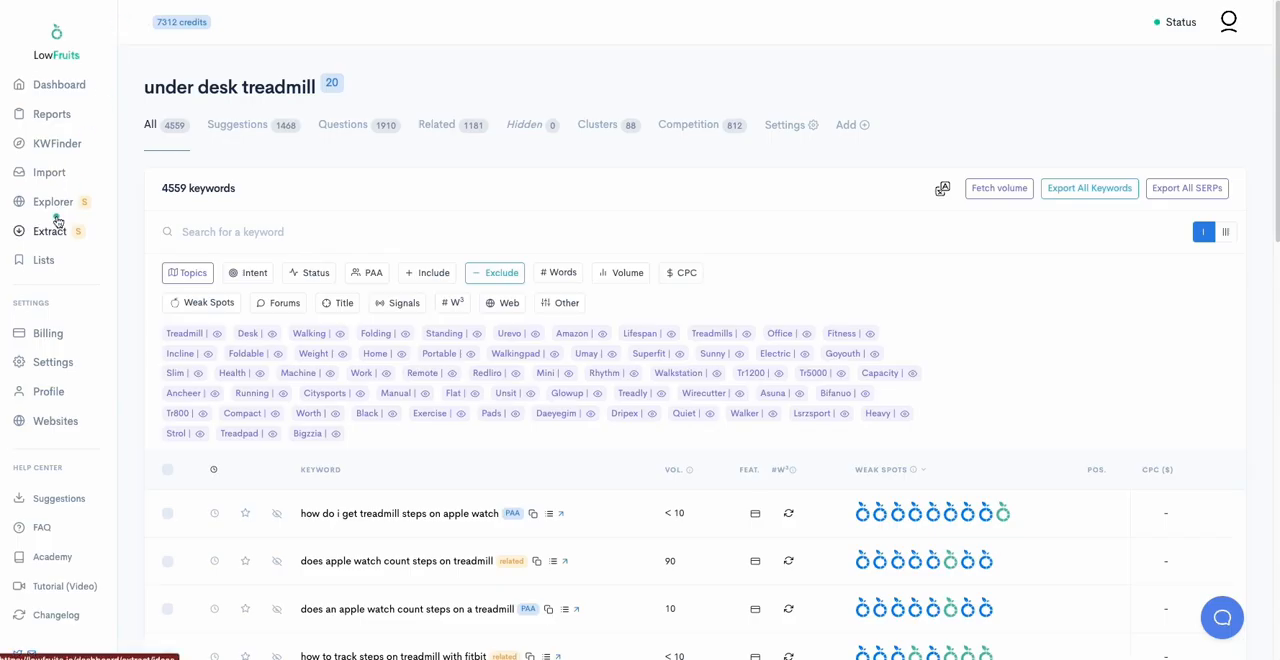
pyautogui.click(52, 231)
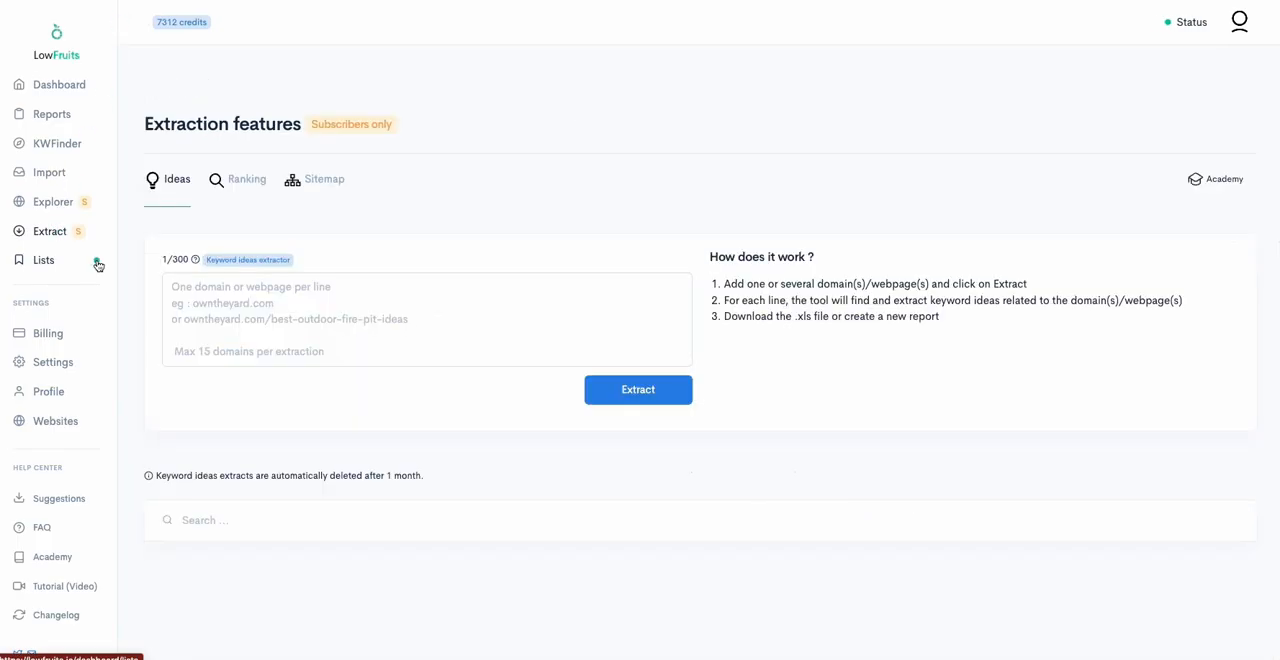
pyautogui.click(248, 182)
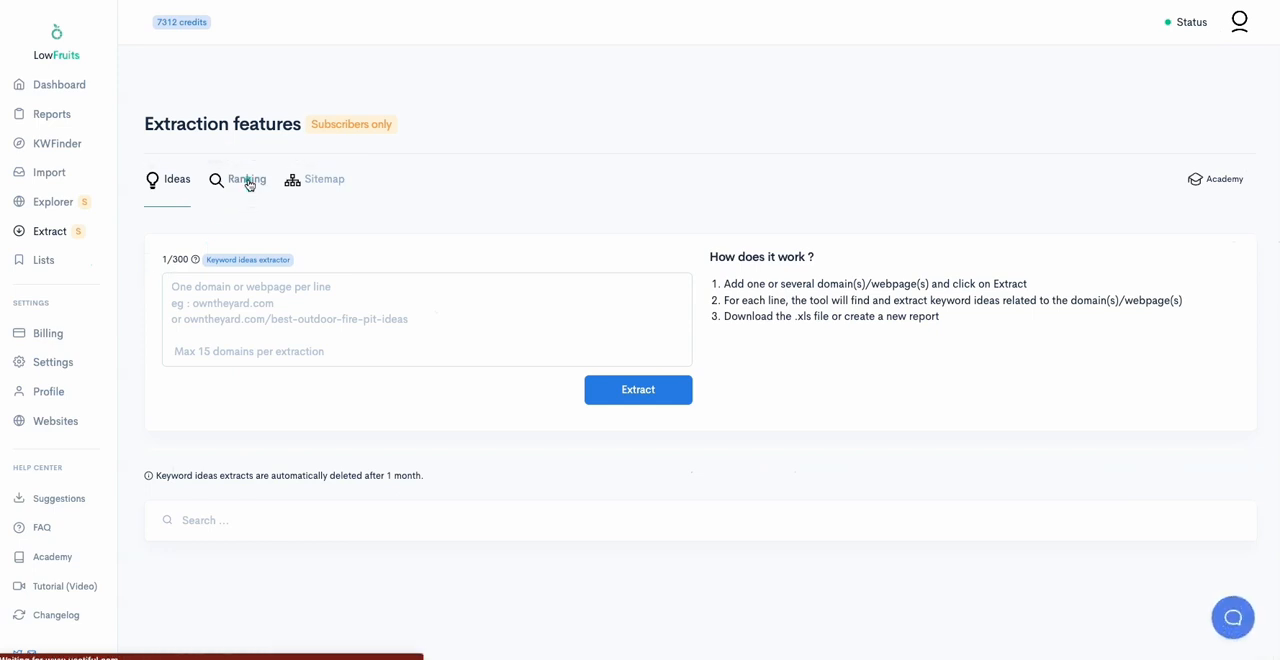
pyautogui.click(248, 306)
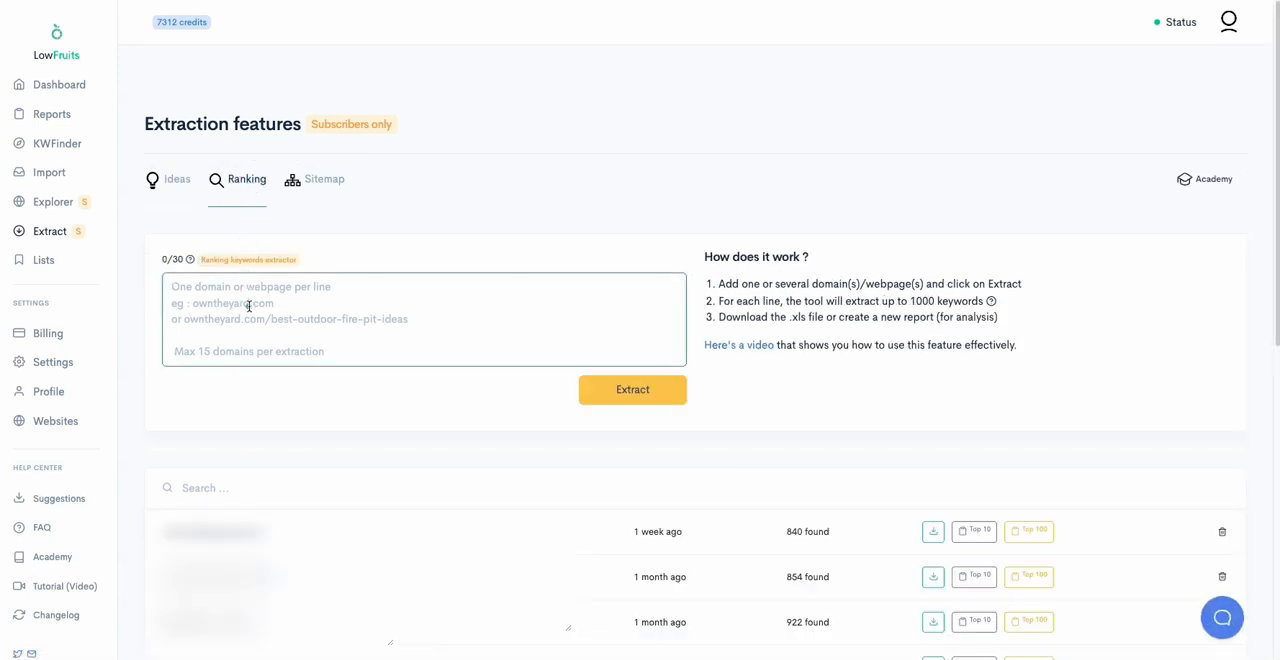
pyautogui.write('https://www.runnersworld.com/health-injuries/g36353450/best-under-desk-treadmill/')
pyautogui.click(633, 390)
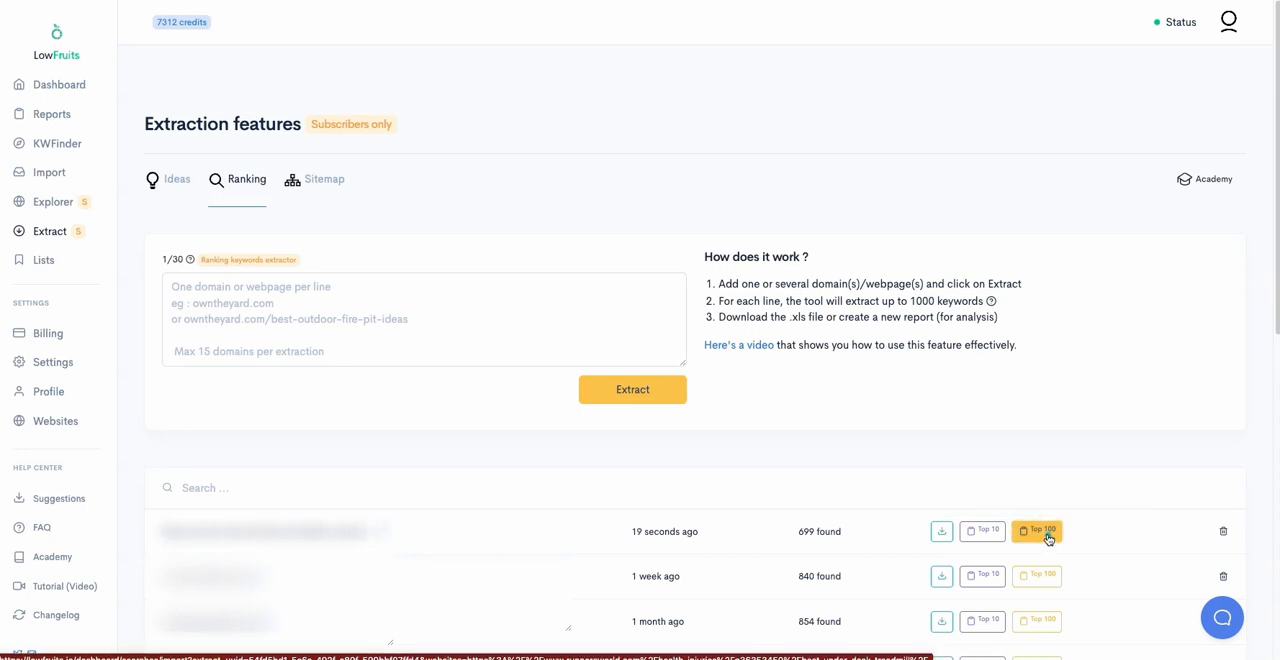
pyautogui.click(970, 531)
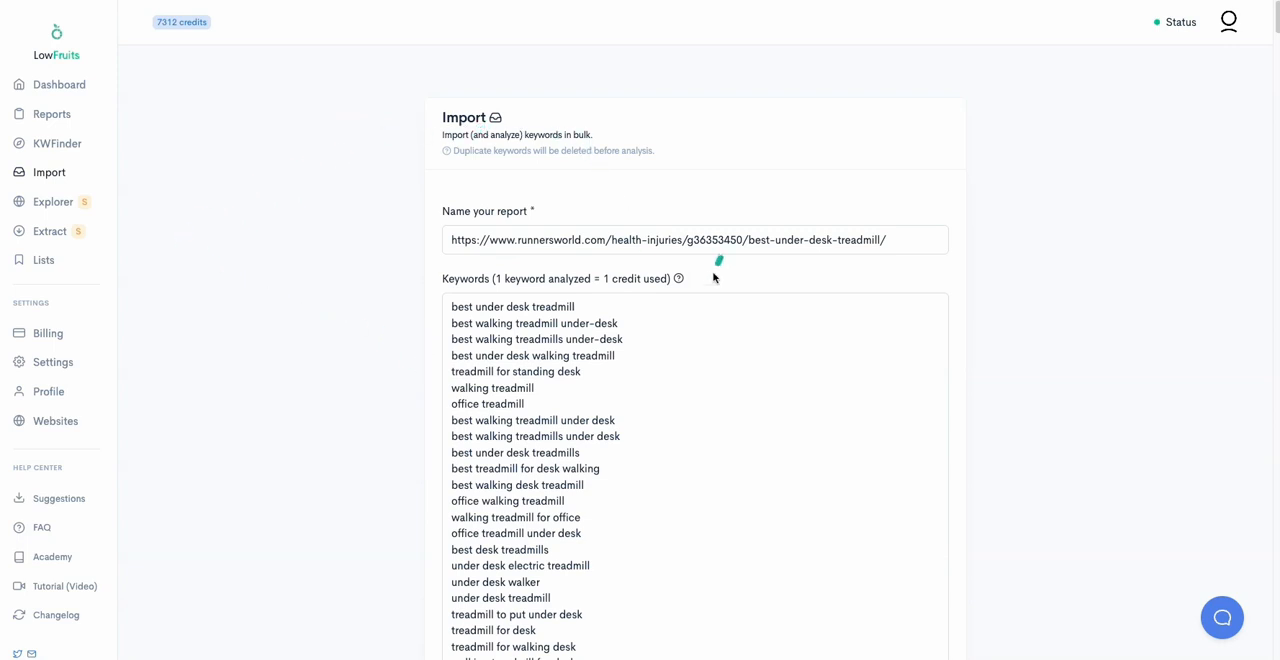
# Step: Review the extracted keyword list filled into the import form, from its first entry to its last
pyautogui.scroll(-3, 674, 424)
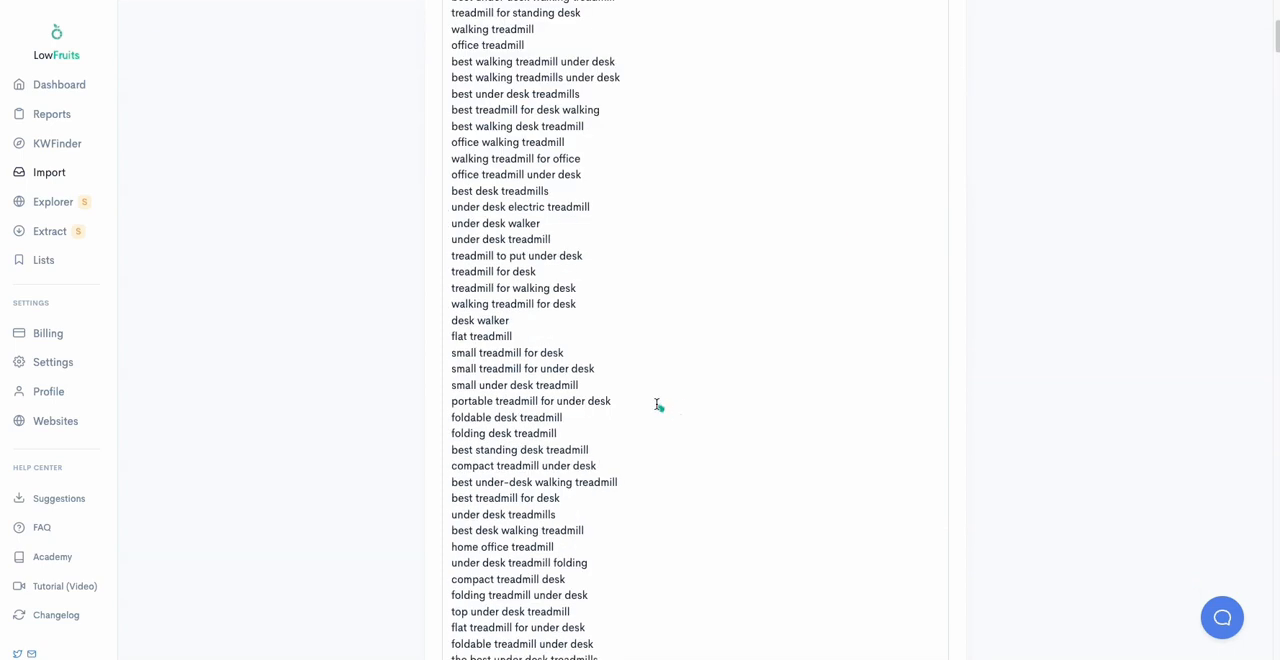
pyautogui.scroll(-1, 540, 322)
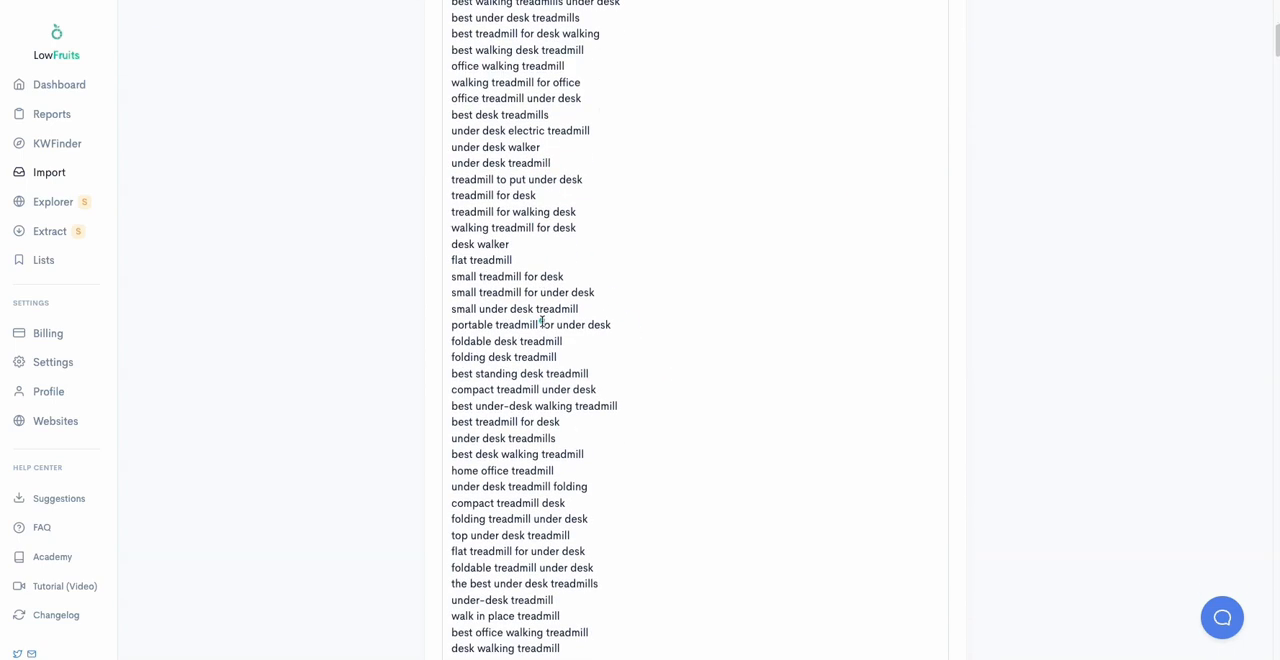
pyautogui.scroll(-3, 530, 410)
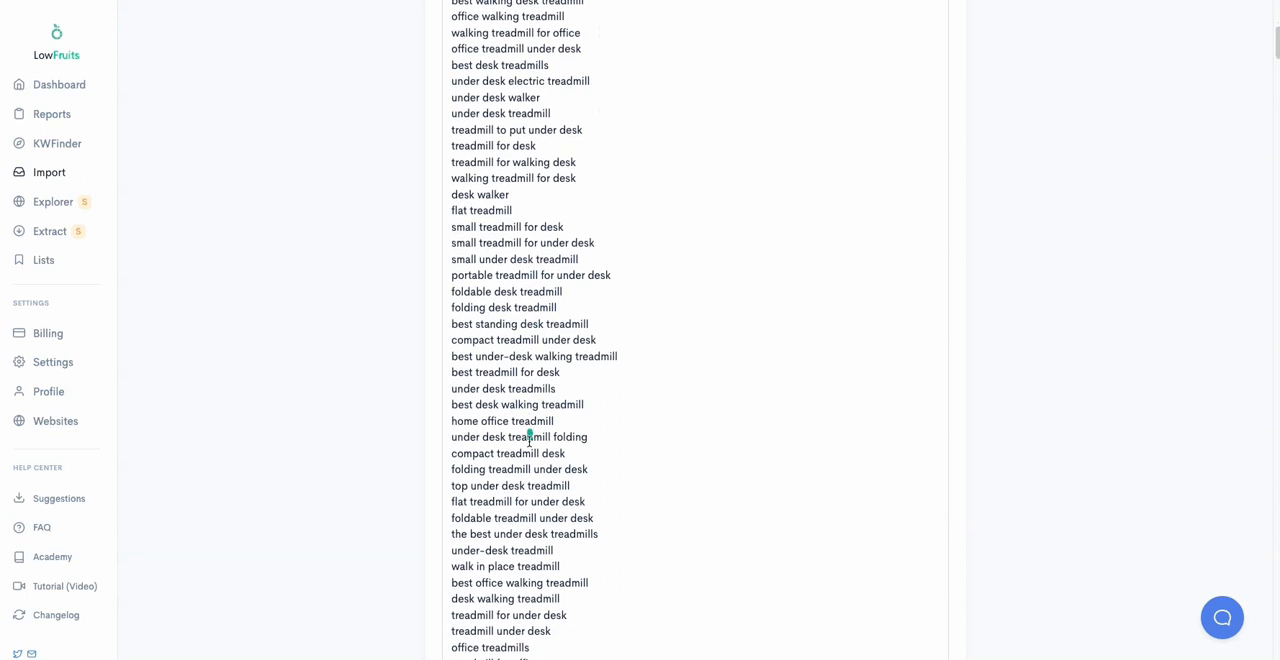
pyautogui.scroll(-2, 530, 420)
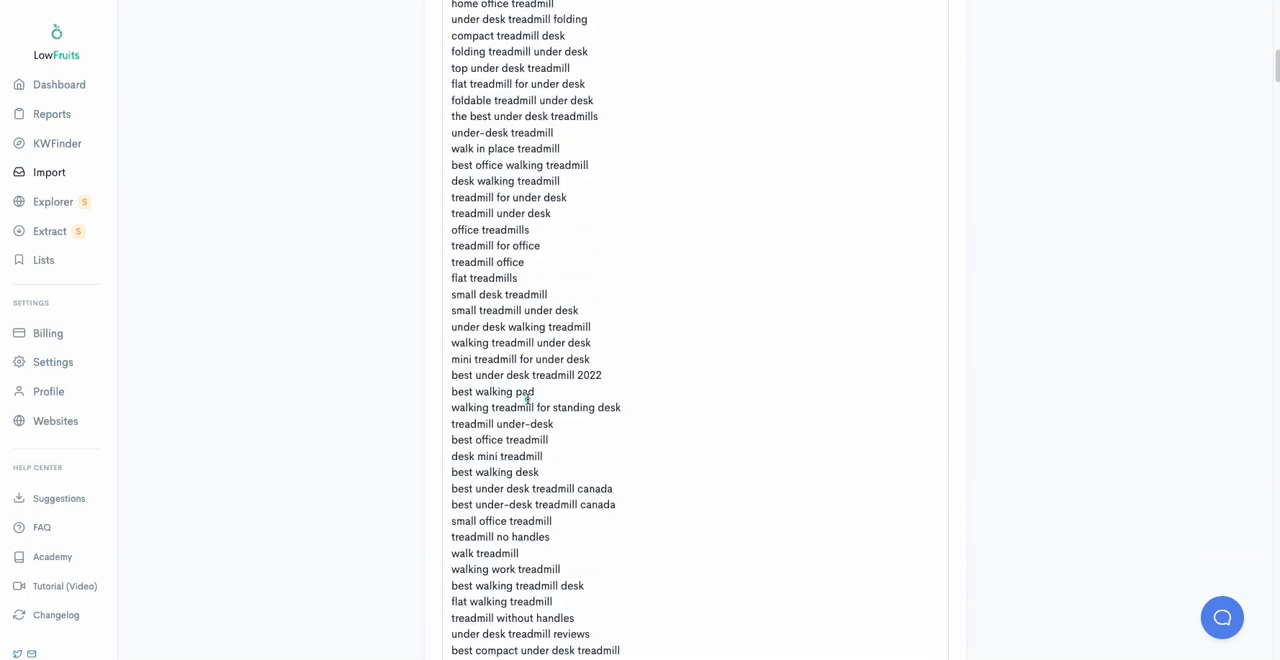
pyautogui.scroll(-8, 560, 378)
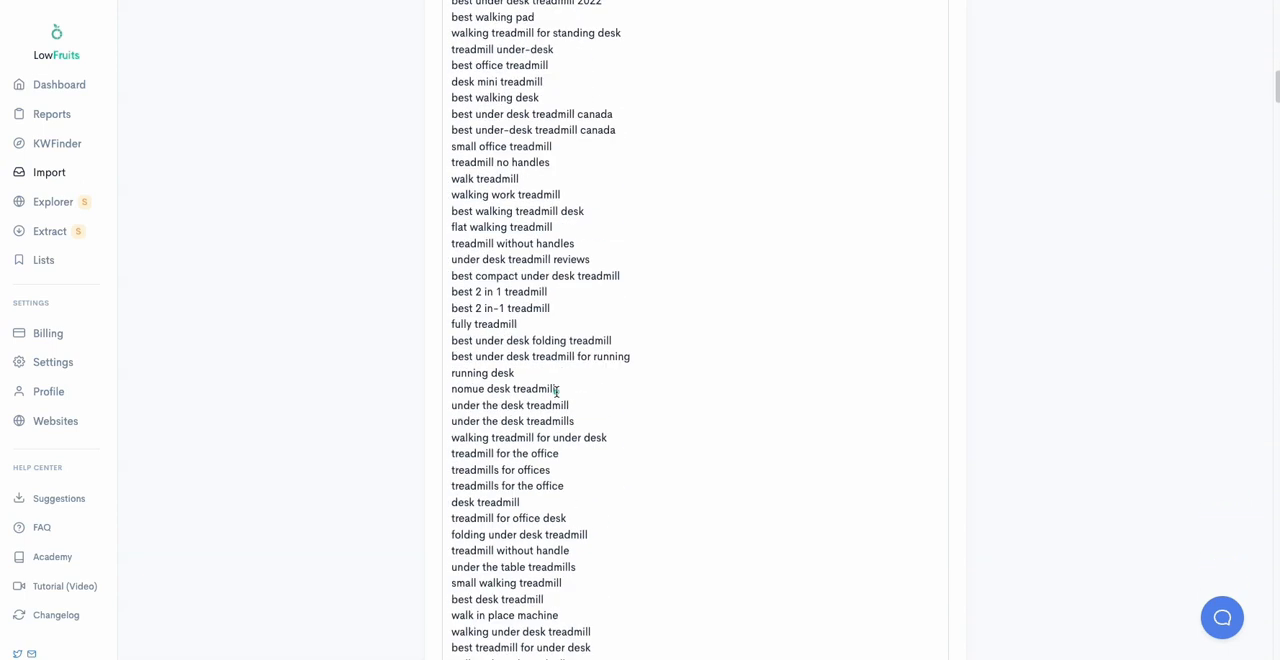
pyautogui.scroll(1, 556, 382)
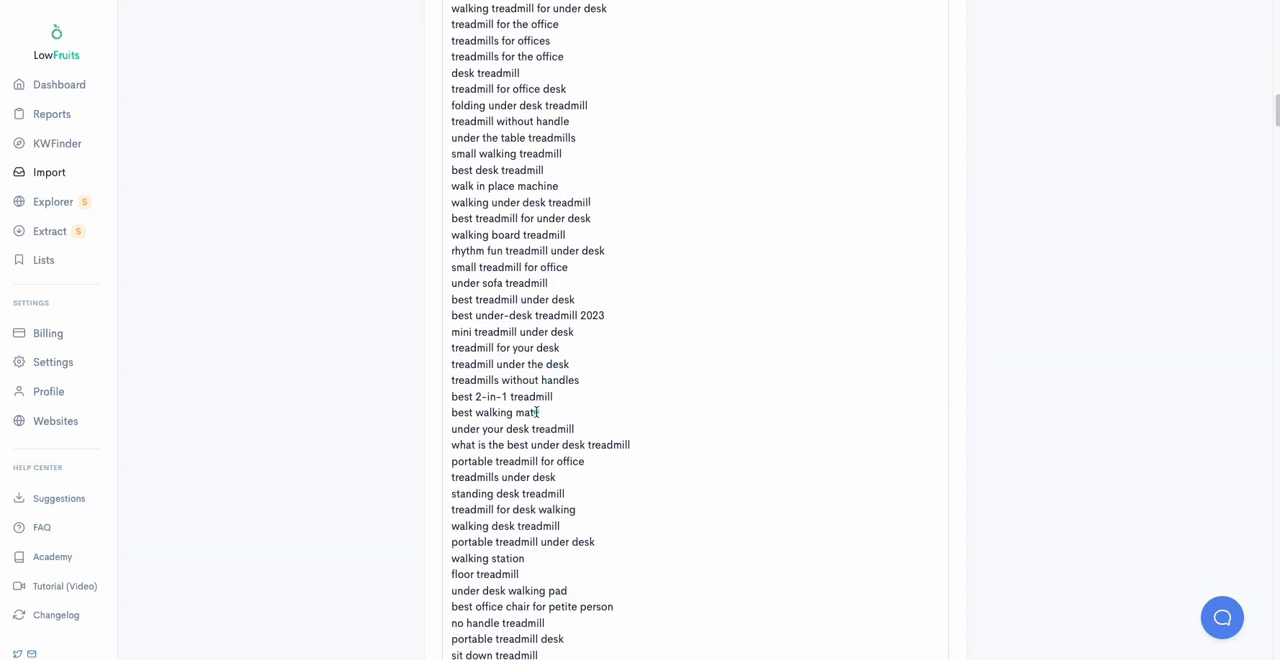
pyautogui.scroll(-4, 537, 410)
pyautogui.scroll(-9, 327, 450)
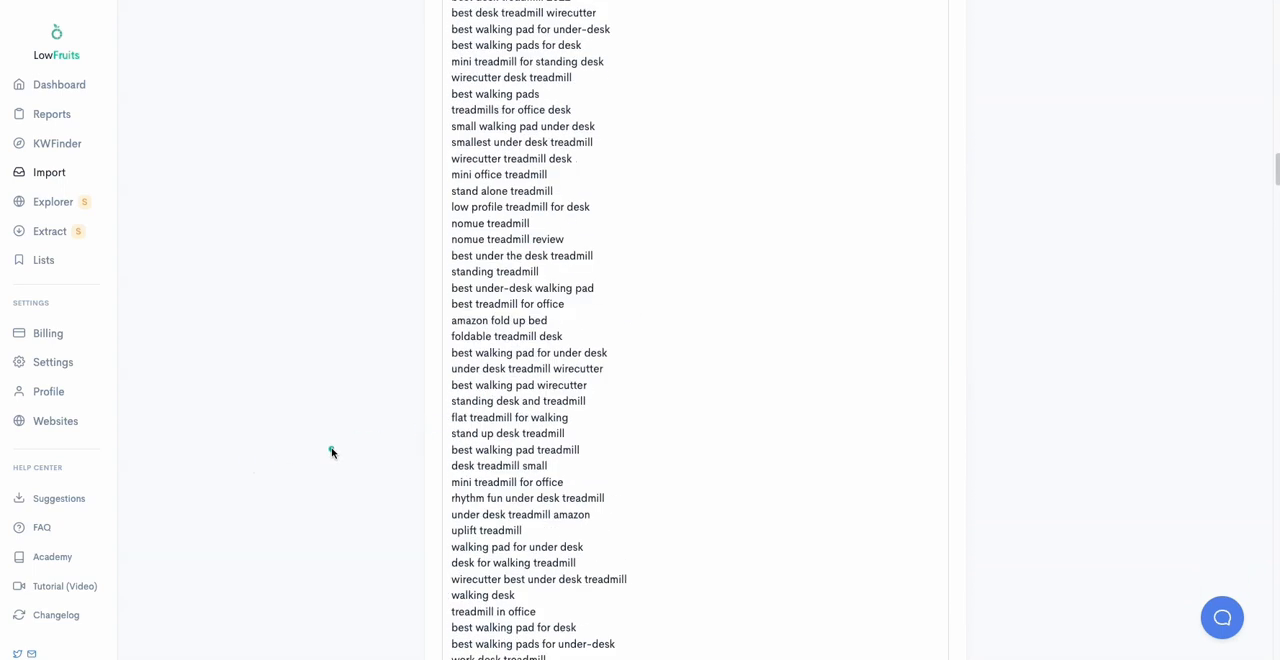
pyautogui.scroll(-9, 511, 480)
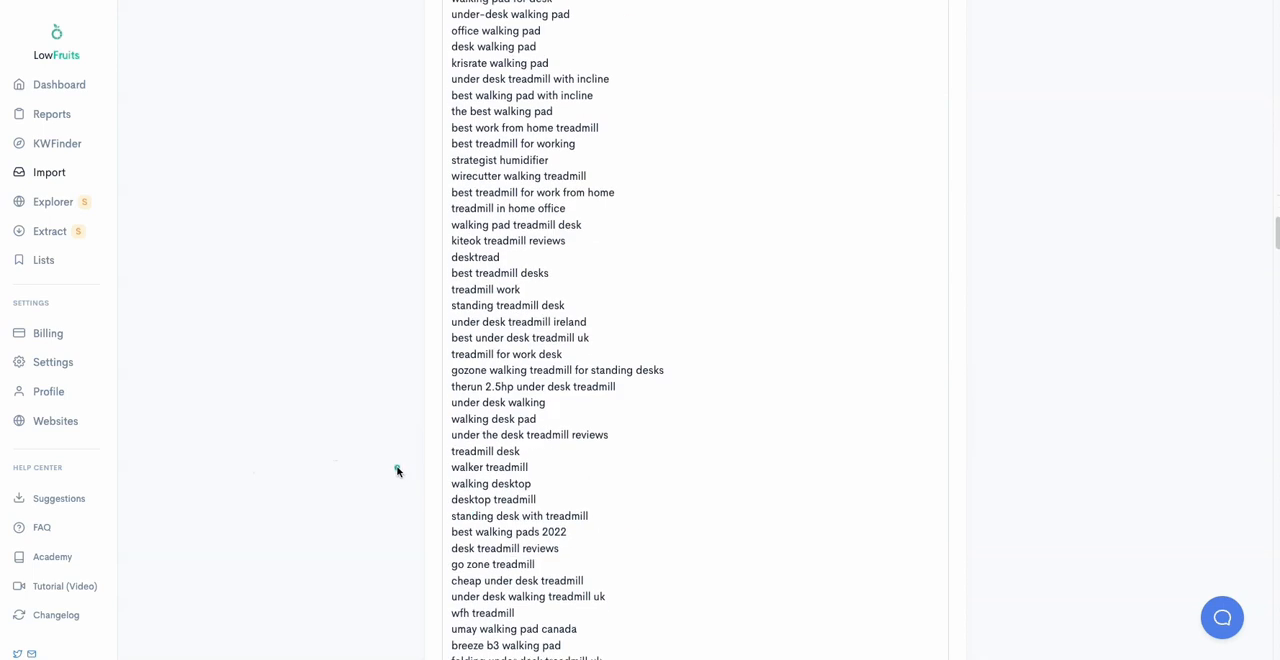
pyautogui.scroll(-10, 397, 471)
pyautogui.scroll(-10, 397, 472)
pyautogui.scroll(-10, 396, 473)
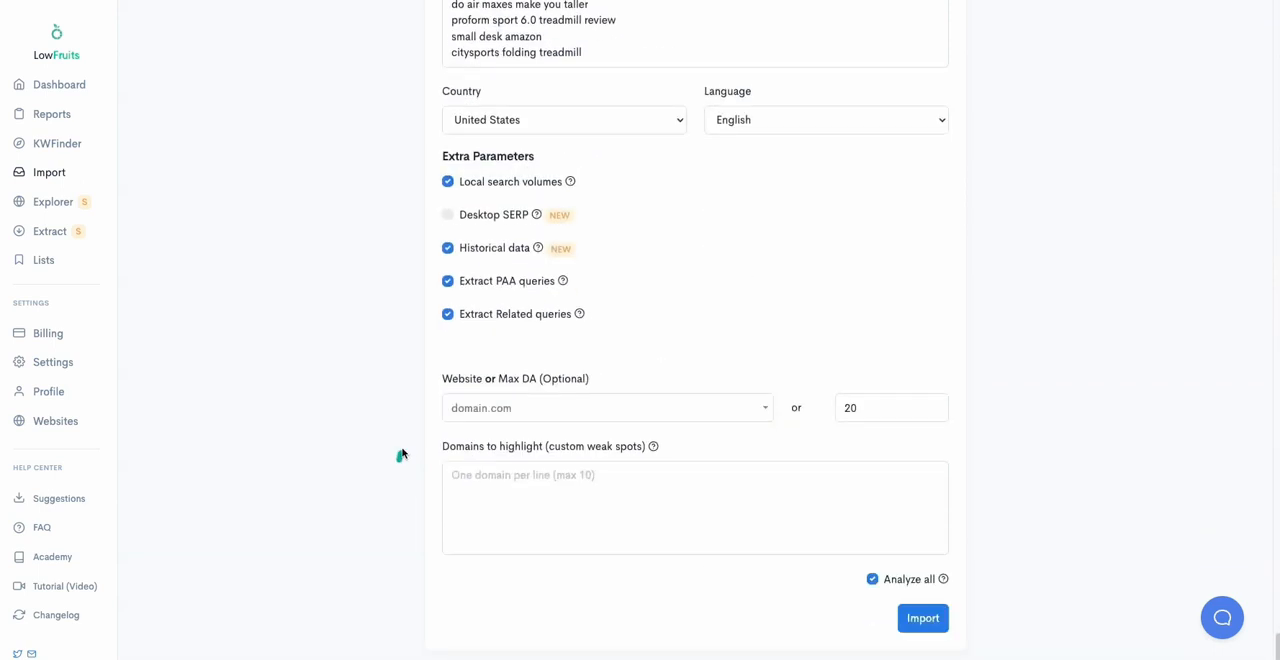
# Step: Review the import form's country, language, extra parameters, Max DA and Analyze all settings along with the report name
pyautogui.scroll(1, 385, 380)
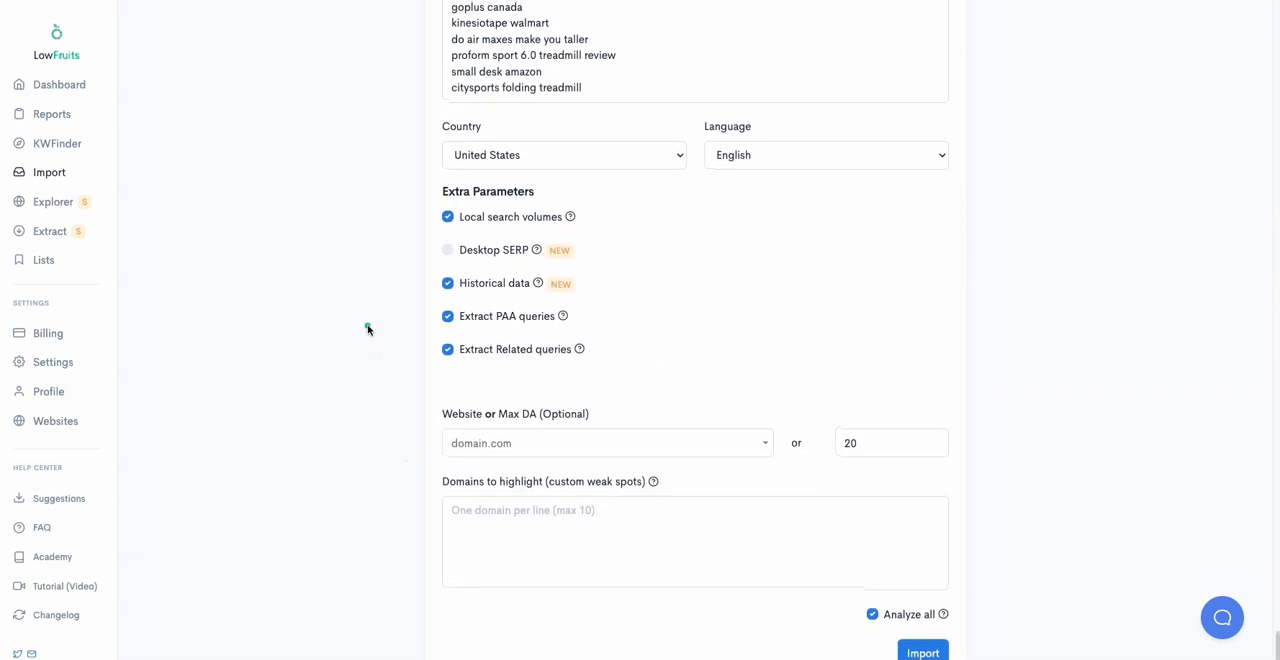
pyautogui.scroll(1, 363, 328)
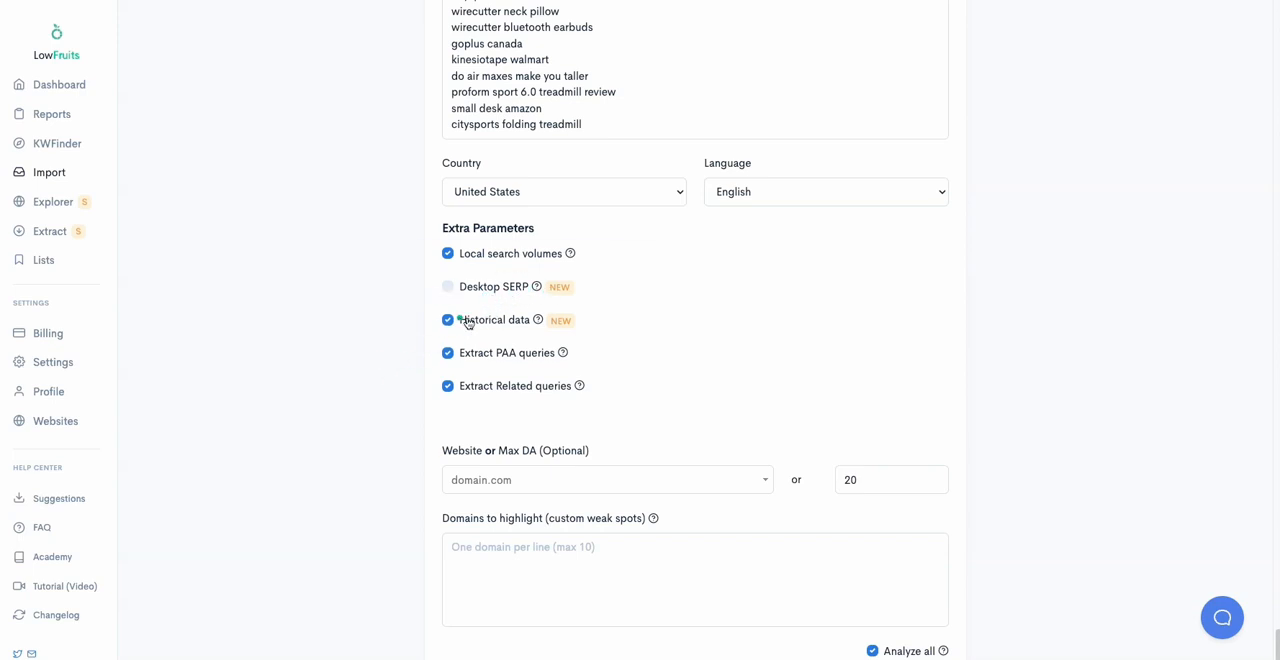
pyautogui.moveTo(538, 321)
pyautogui.scroll(1, 517, 350)
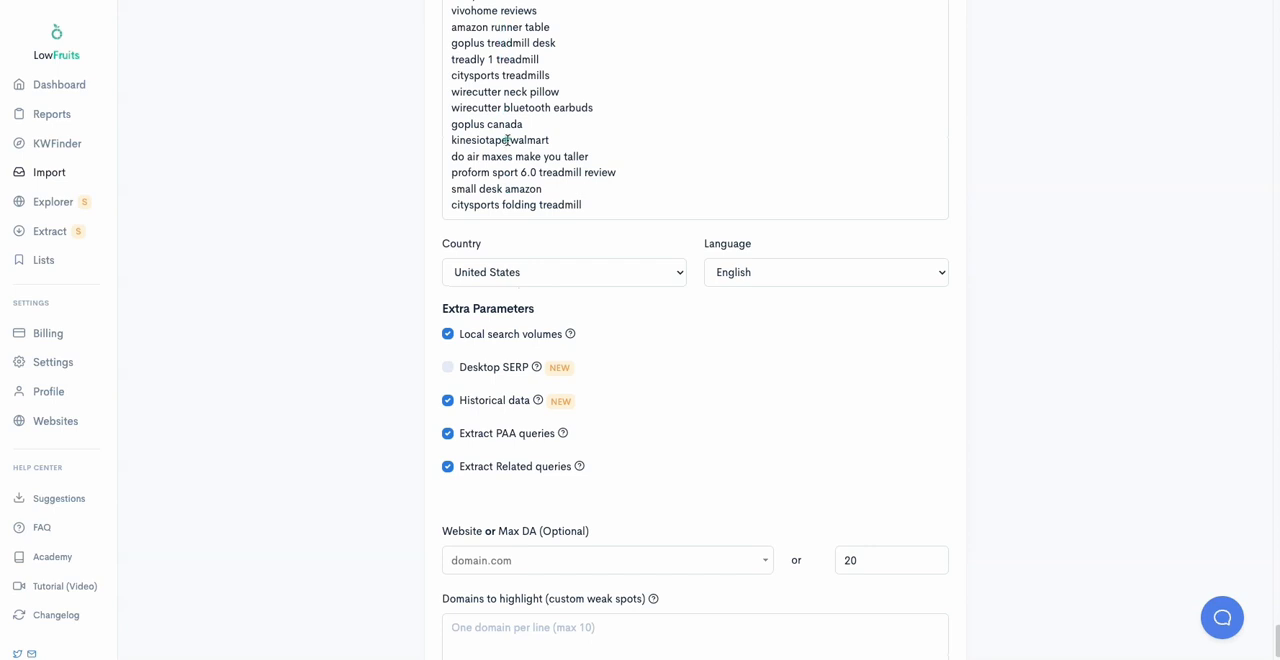
pyautogui.scroll(2, 507, 140)
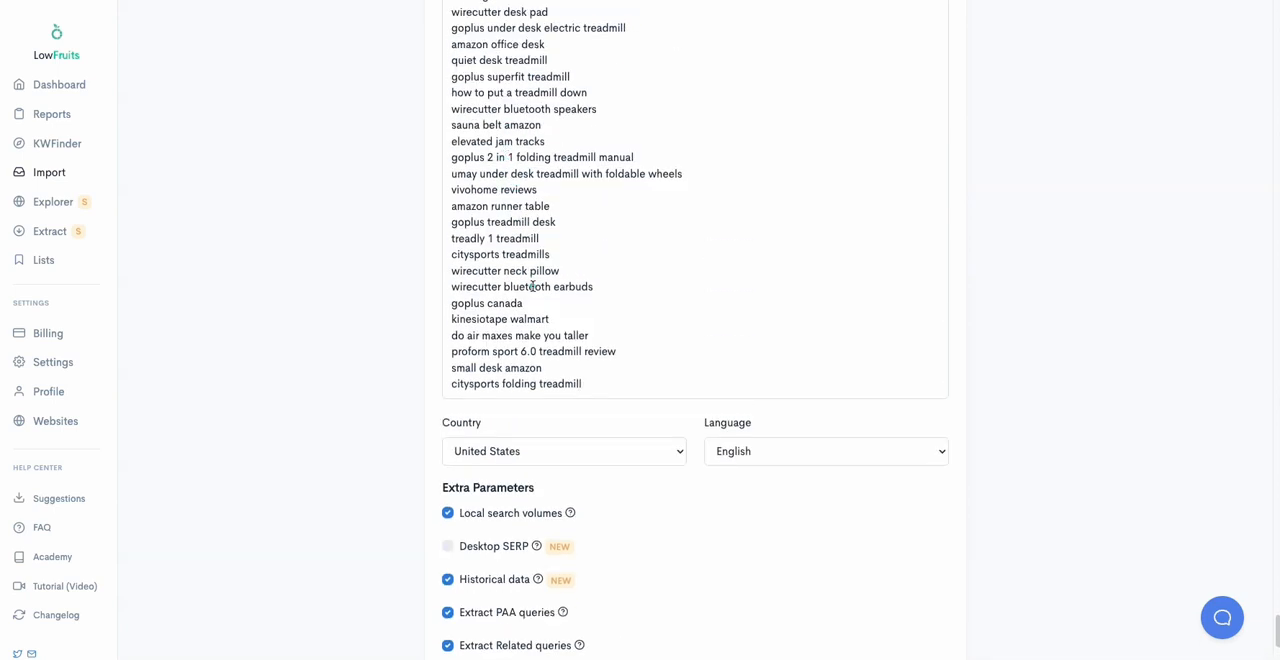
pyautogui.scroll(-3, 533, 287)
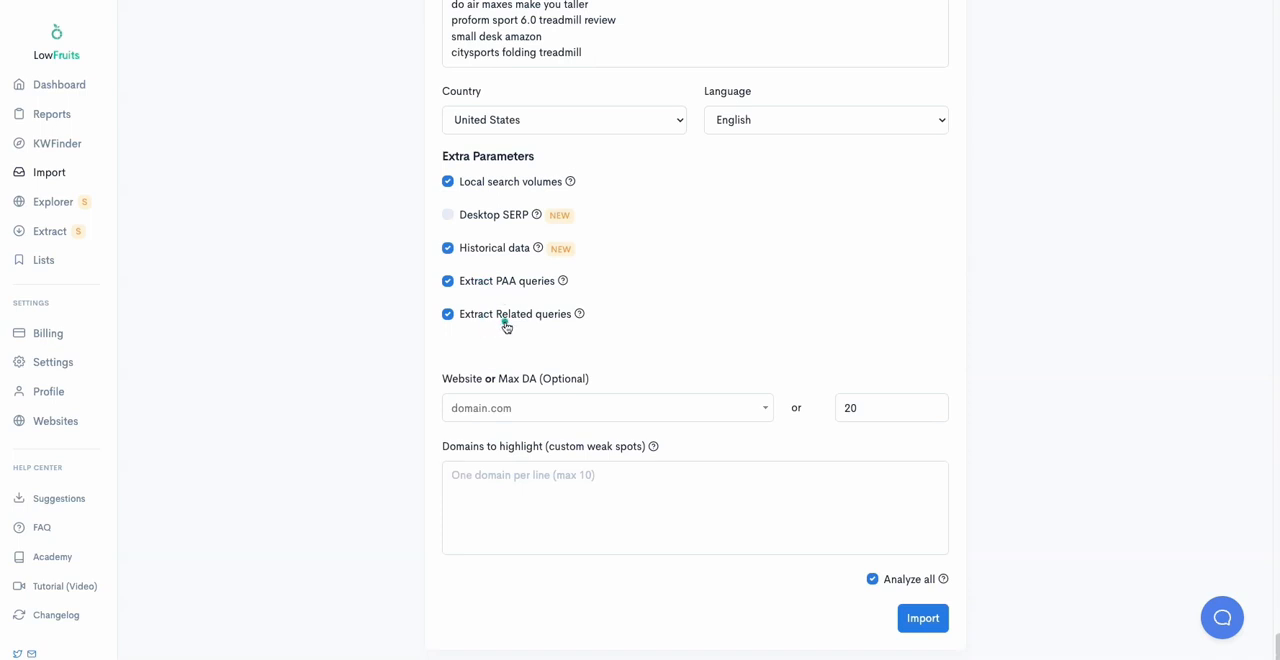
pyautogui.scroll(10, 386, 361)
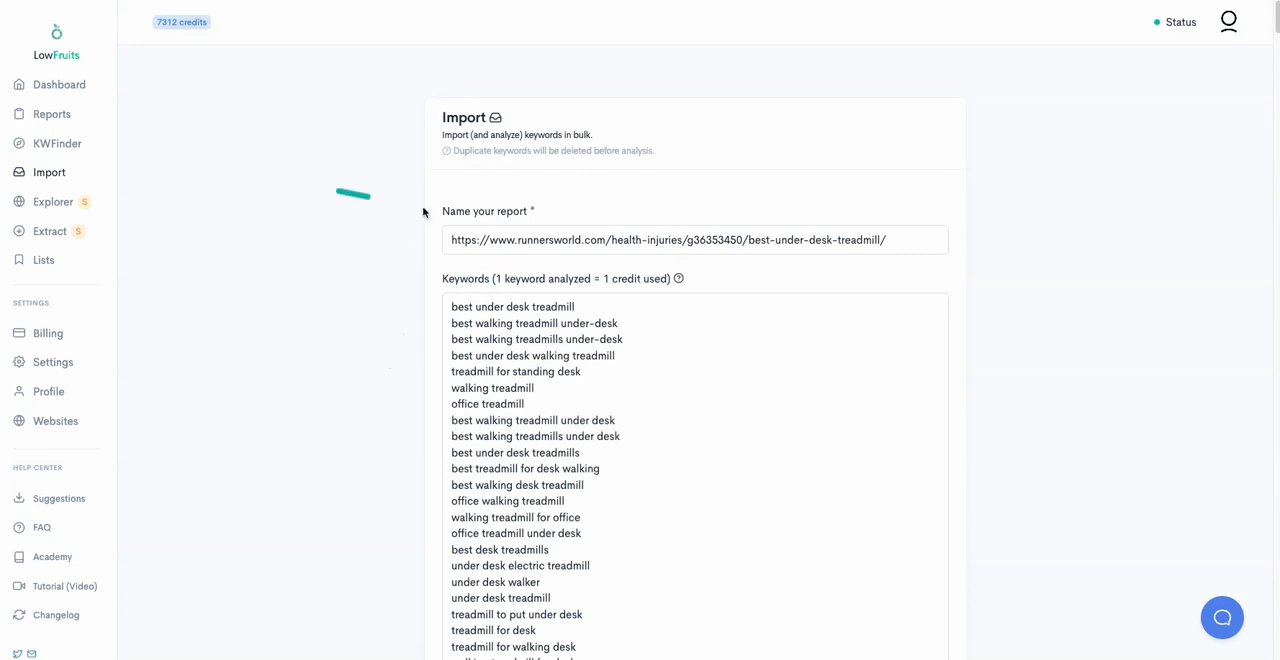
pyautogui.scroll(-15, 597, 403)
pyautogui.scroll(-20, 597, 403)
pyautogui.scroll(-20, 597, 403)
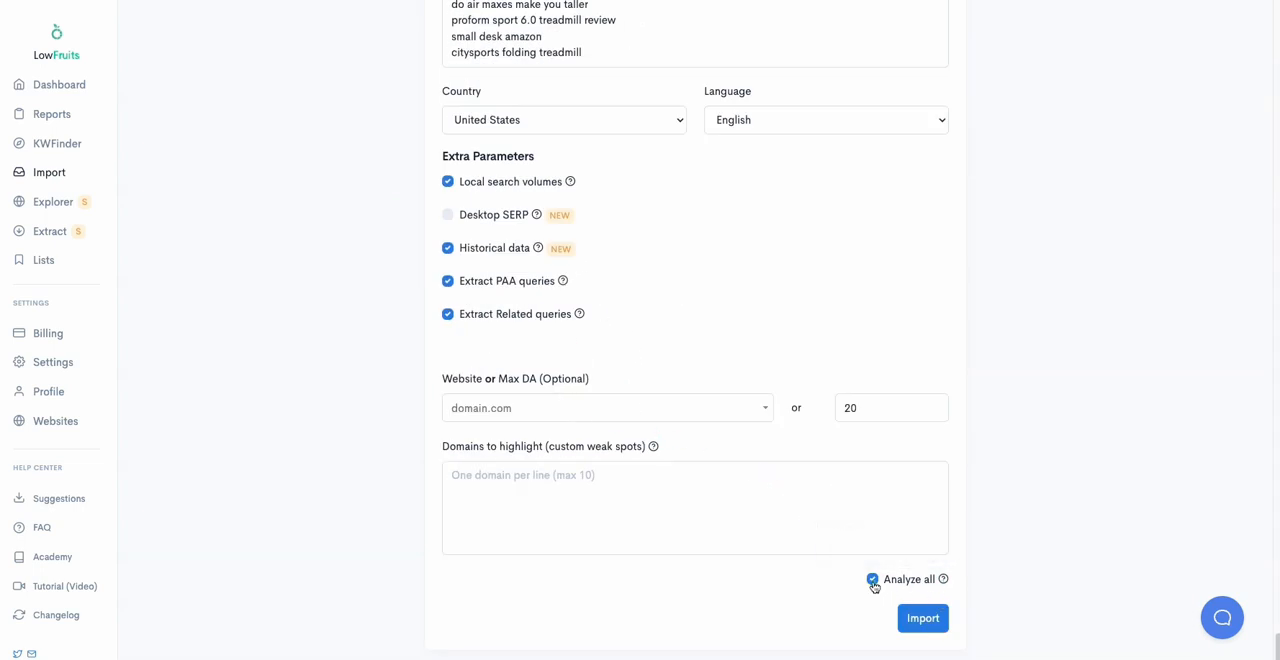
# Step: Try to import the keywords with both Historical data and Analyze all enabled, including PAA and related queries
pyautogui.scroll(5, 749, 409)
pyautogui.scroll(-5, 549, 220)
pyautogui.click(932, 620)
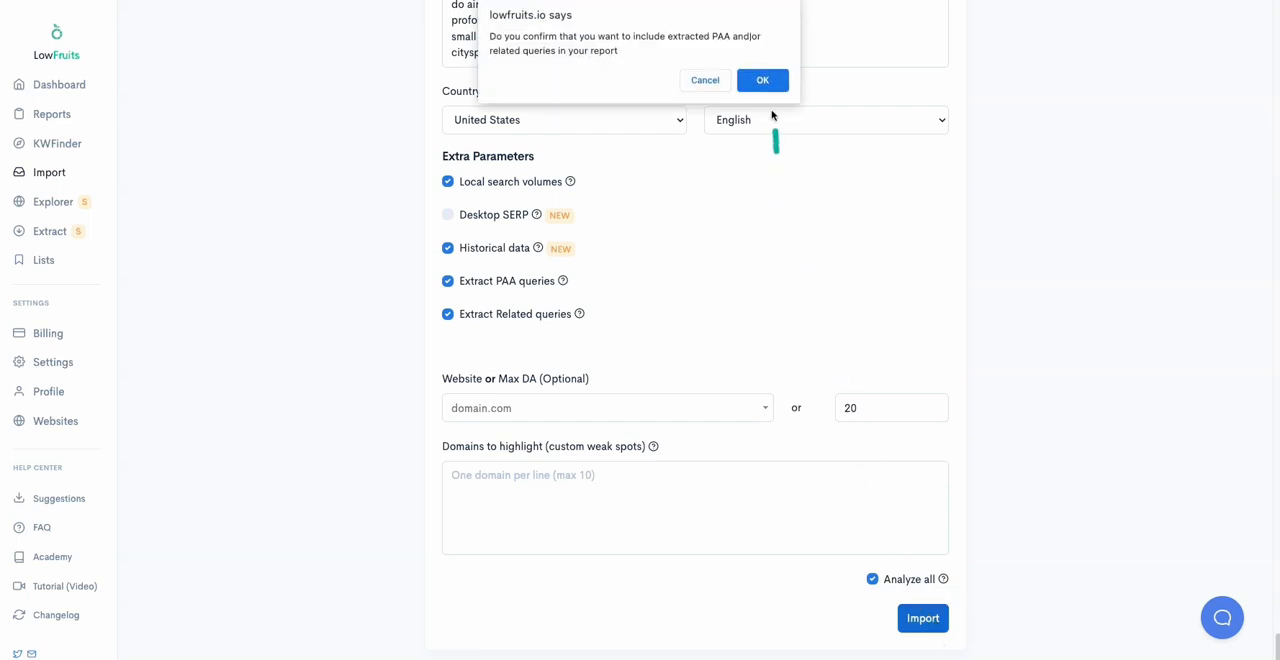
pyautogui.click(764, 74)
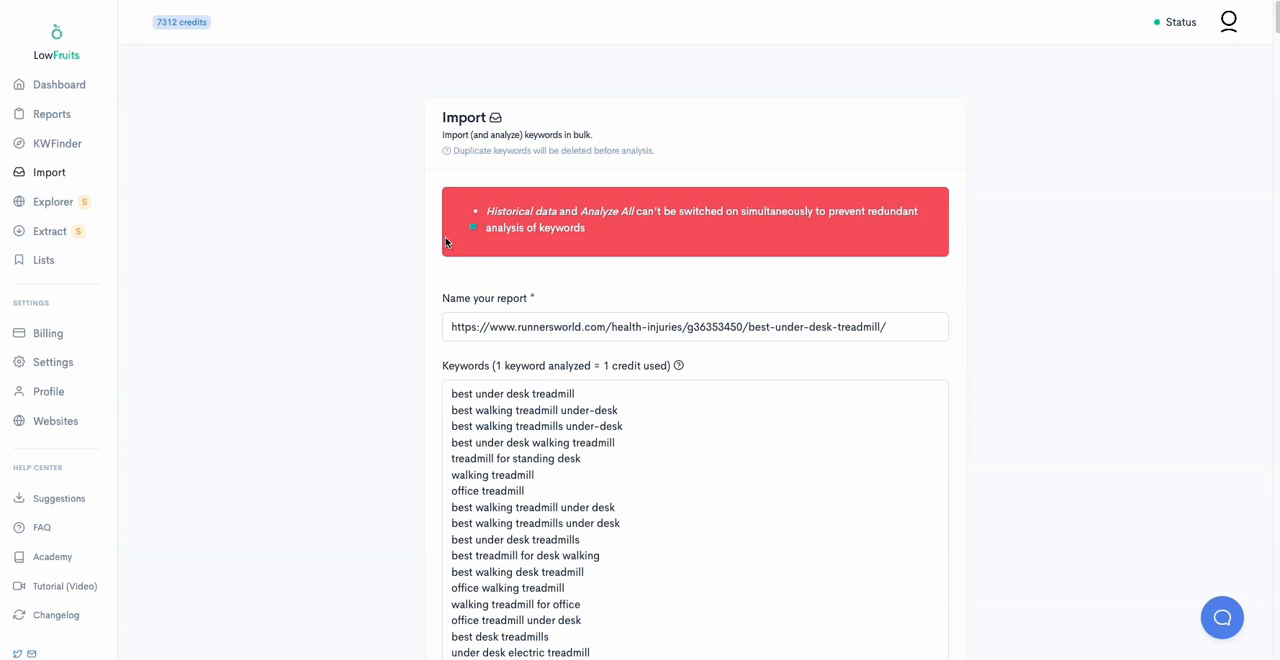
# Step: Import the keywords with Historical data off and Analyze all on, confirming the inclusion of extracted PAA and related queries
pyautogui.scroll(-15, 390, 300)
pyautogui.scroll(-20, 391, 307)
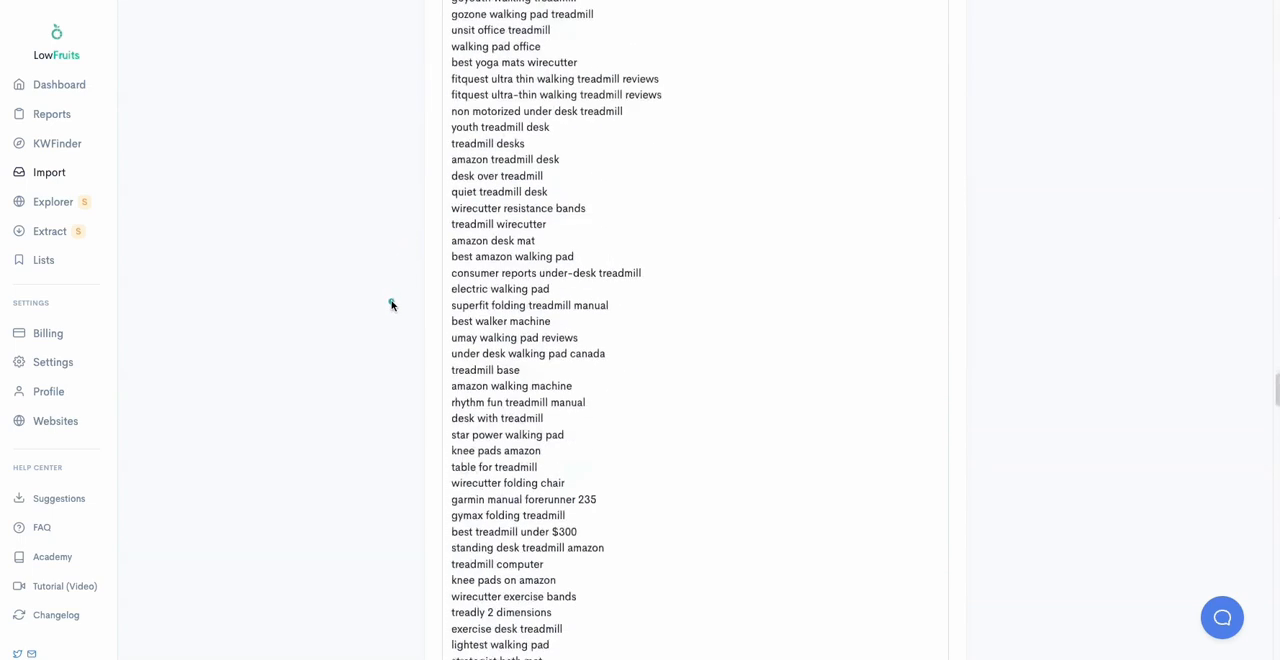
pyautogui.scroll(-4, 403, 311)
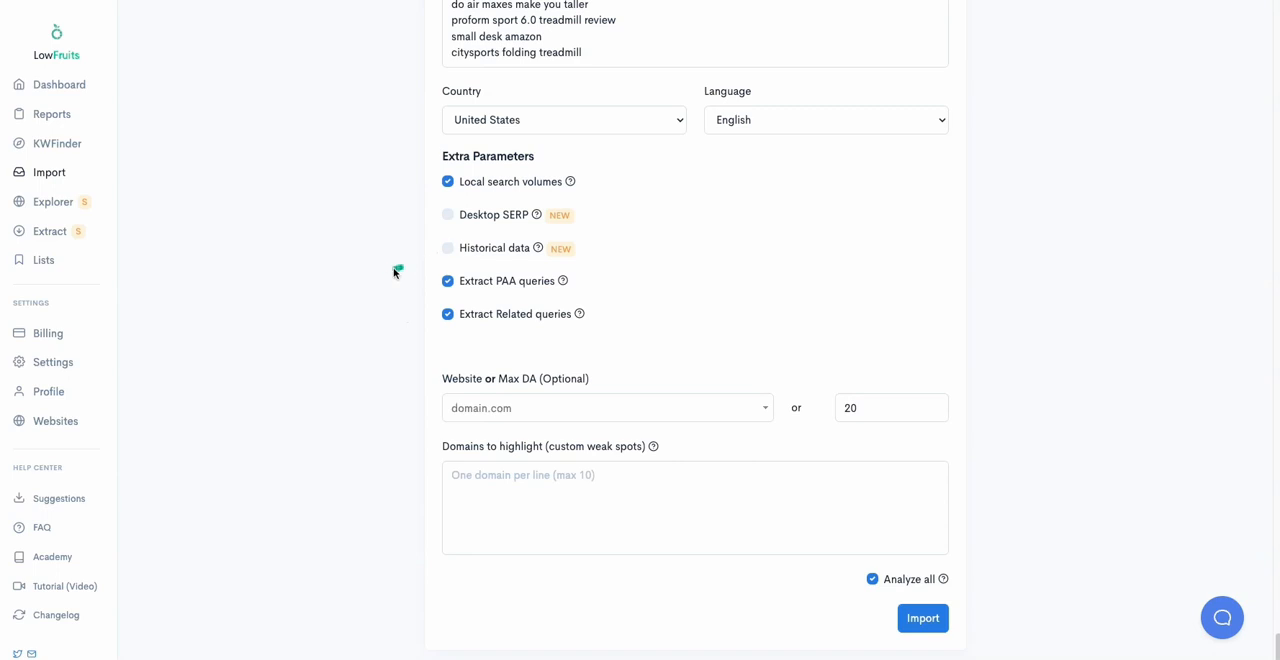
pyautogui.click(913, 614)
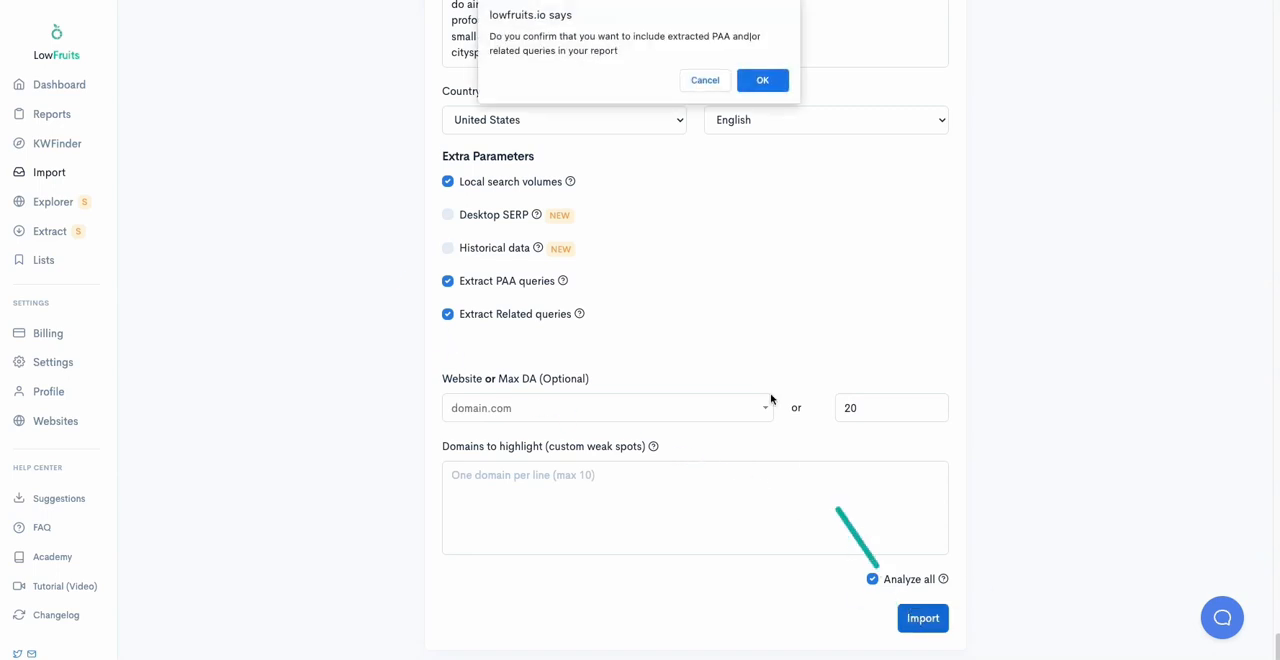
pyautogui.click(765, 78)
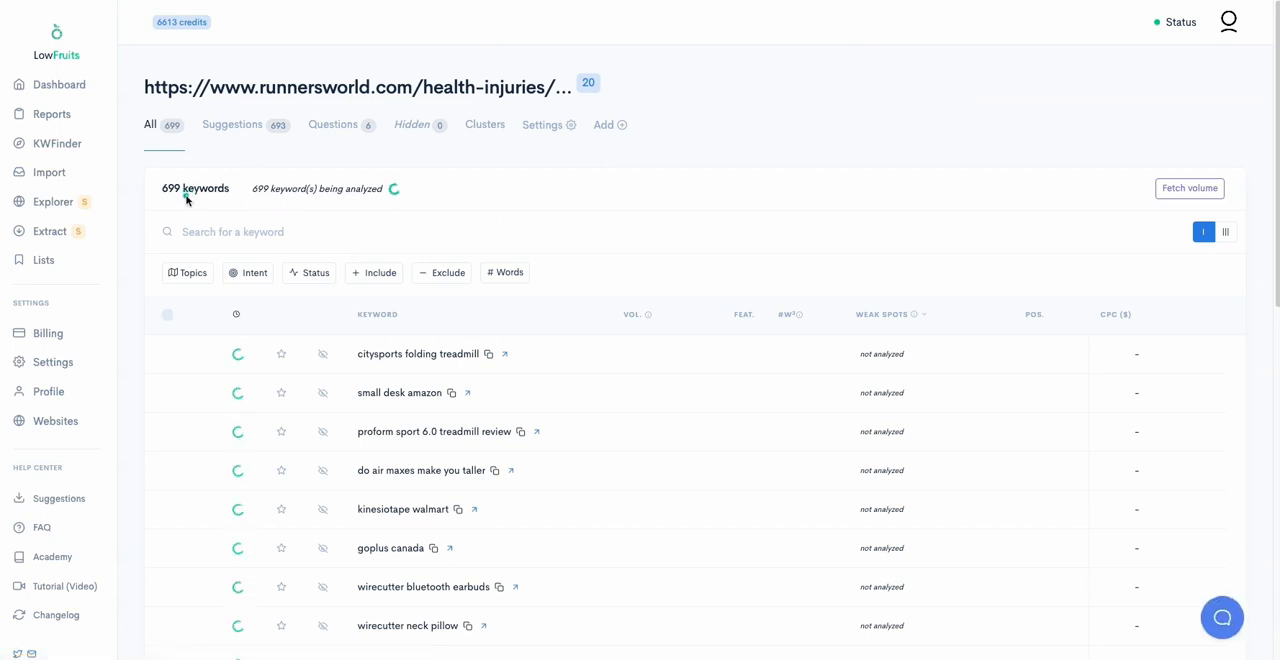
# Step: Filter the Runner's World report by status to only analyzed keywords and look through the listed keywords
pyautogui.moveTo(166, 23)
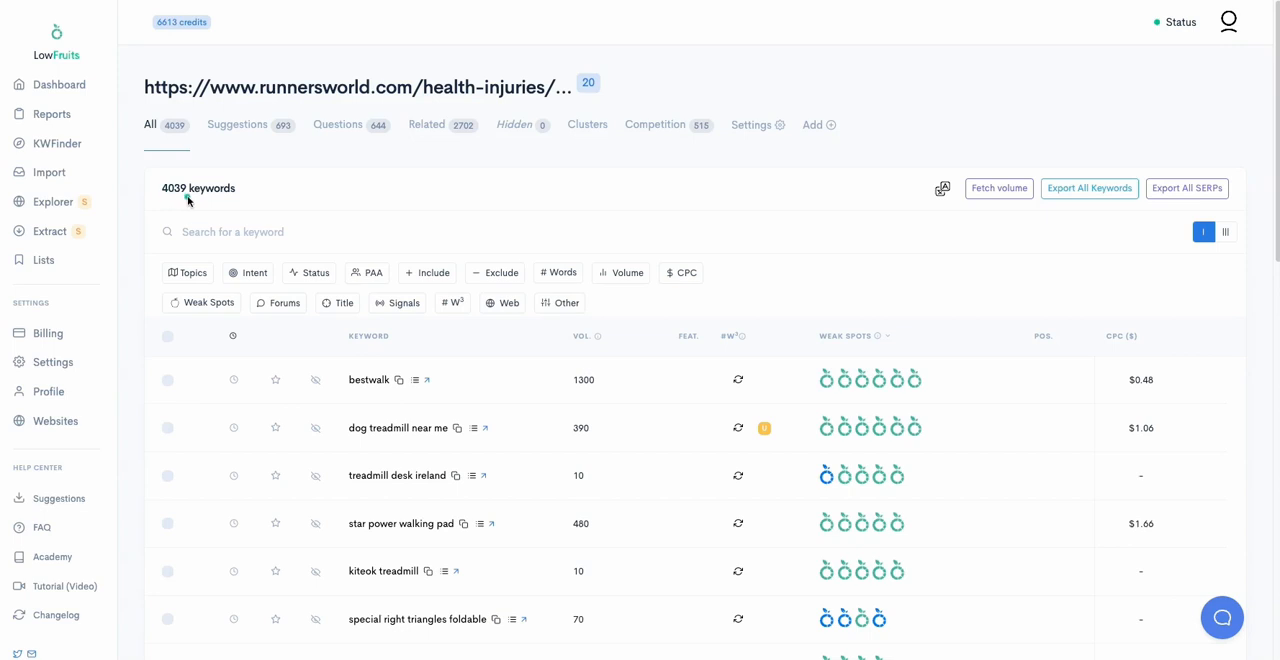
pyautogui.click(307, 276)
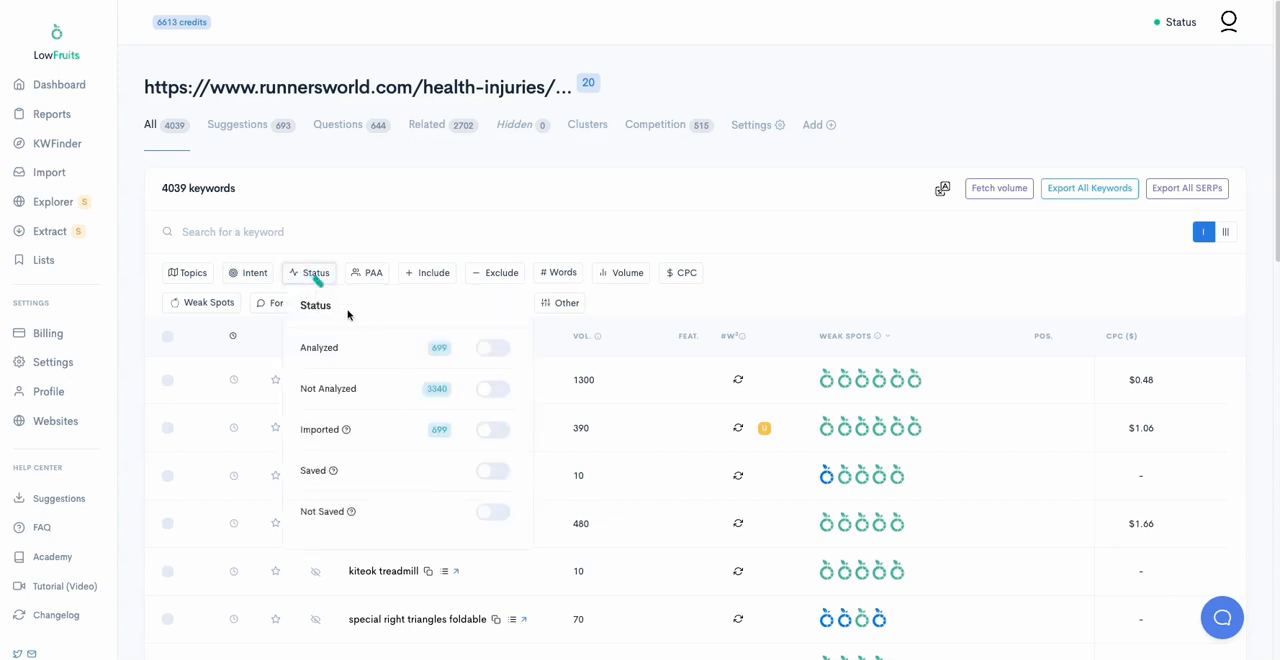
pyautogui.click(502, 351)
pyautogui.click(487, 351)
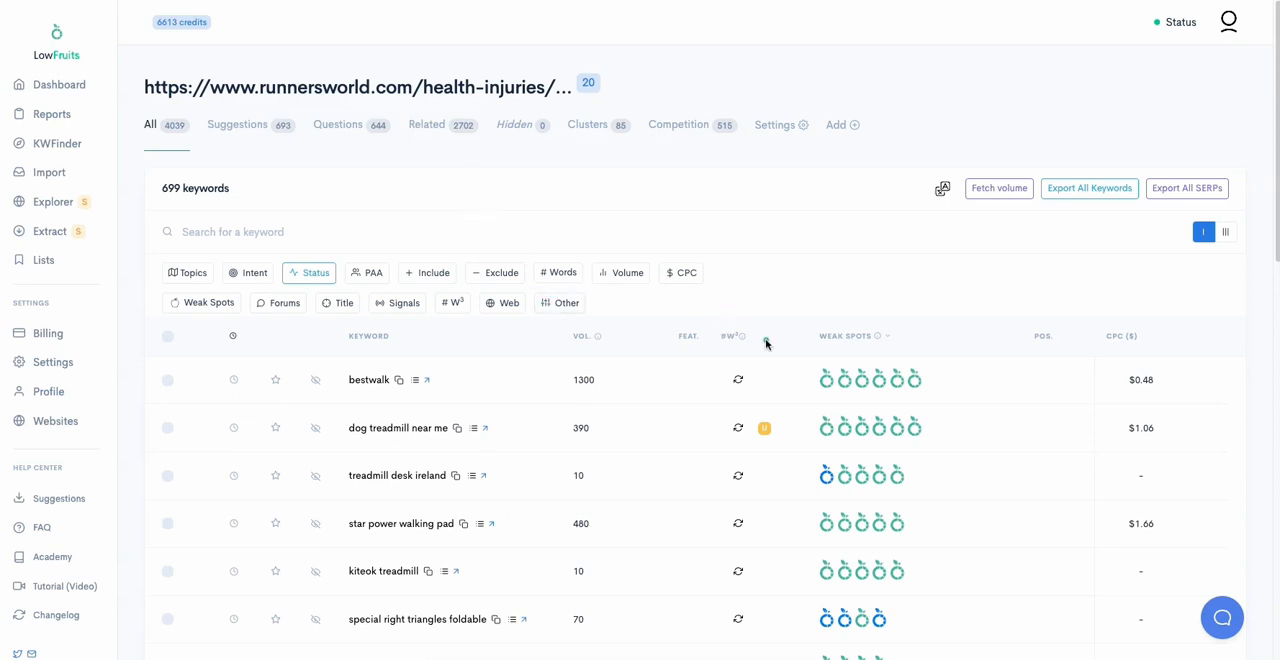
pyautogui.scroll(-1, 763, 346)
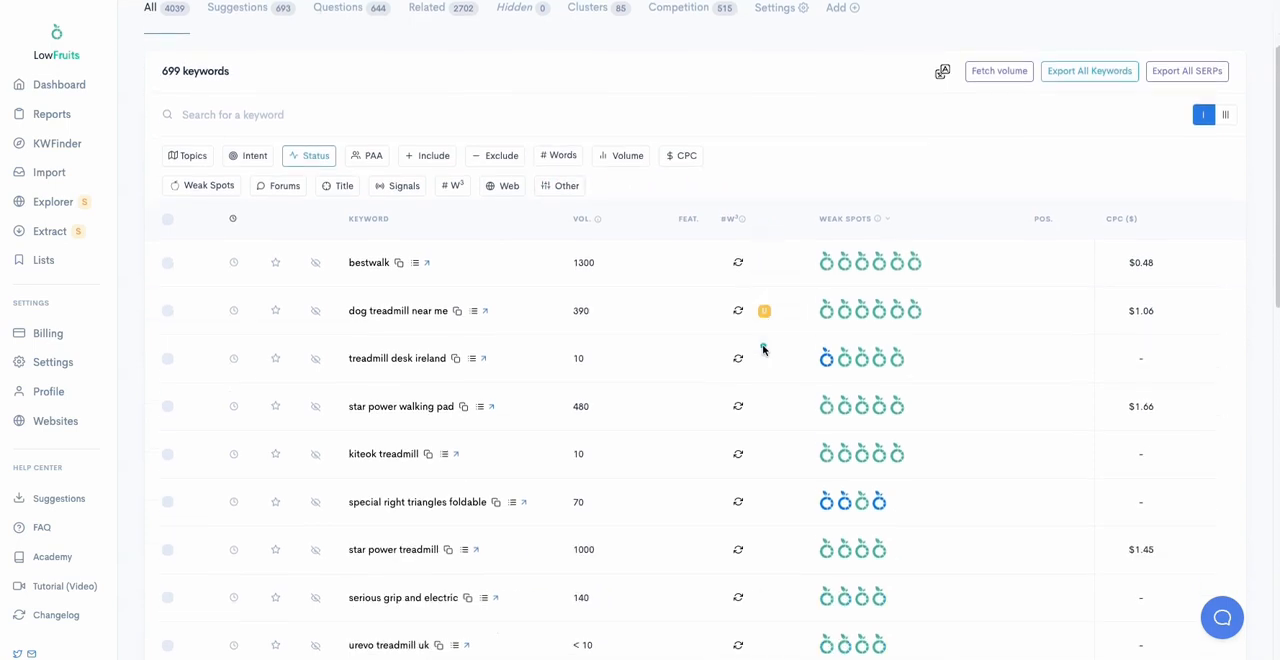
pyautogui.scroll(-1, 763, 346)
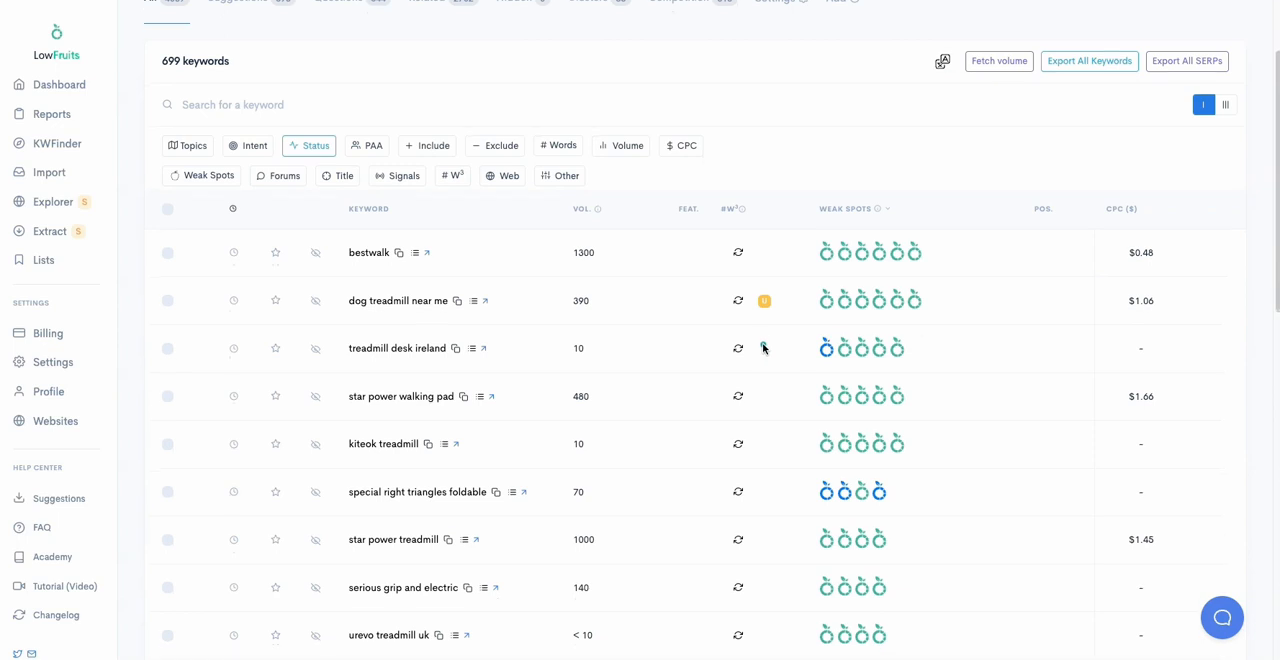
pyautogui.scroll(-3, 734, 349)
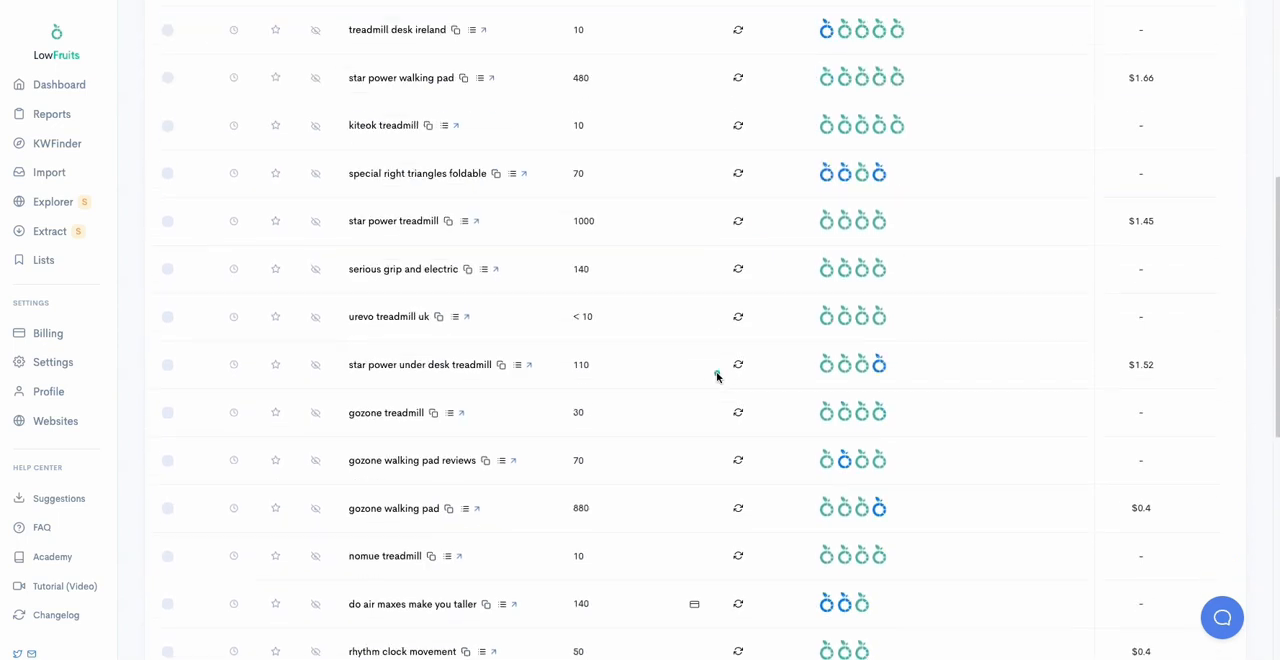
# Step: Examine the analyzed keywords and the weak spots of "bestwalk", and clear the status filter to list all keywords
pyautogui.scroll(-1, 716, 375)
pyautogui.scroll(-1, 716, 375)
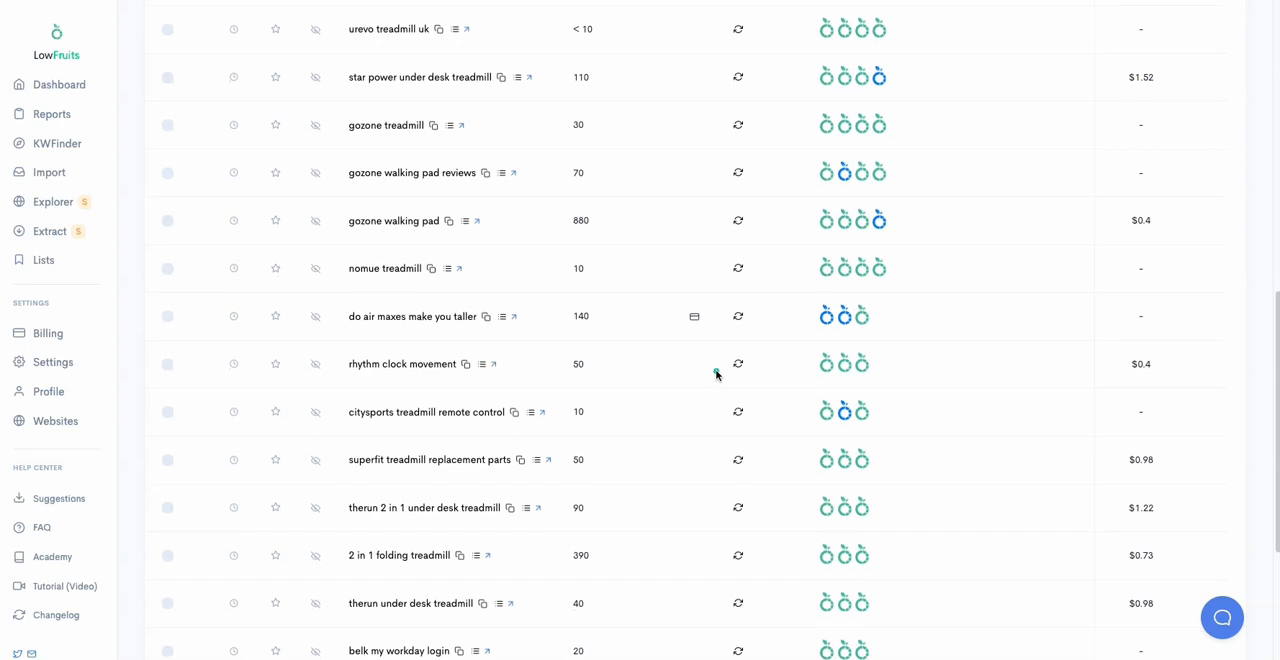
pyautogui.scroll(7, 715, 370)
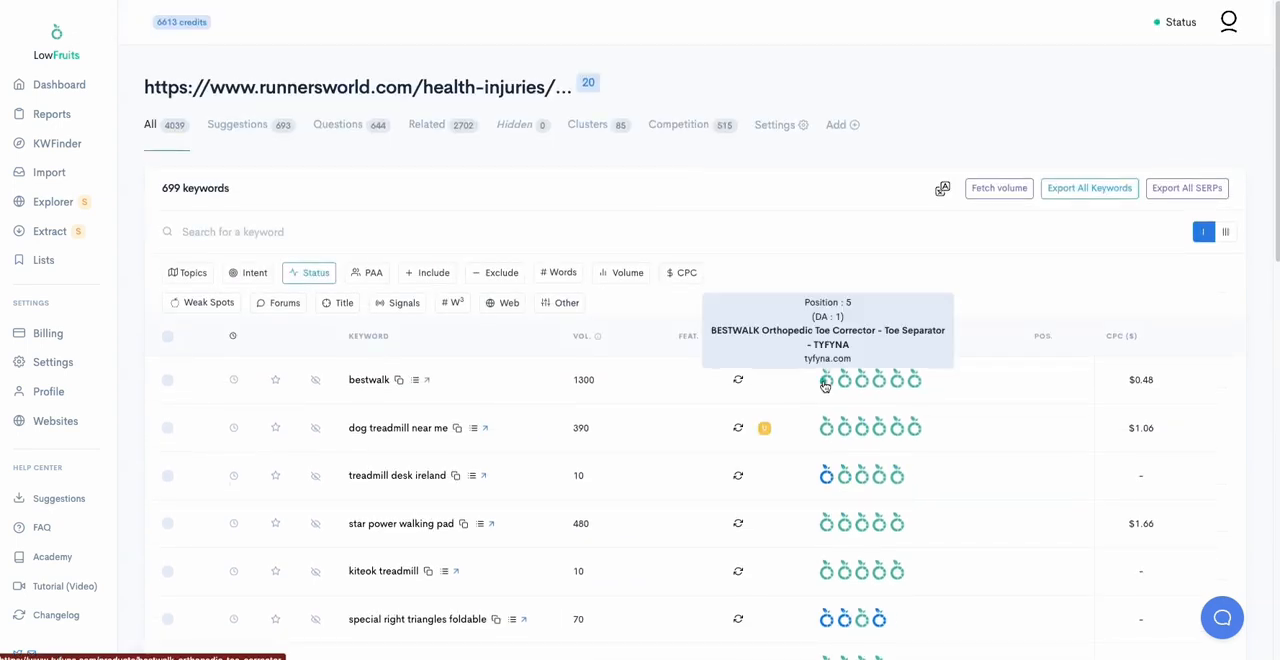
pyautogui.moveTo(845, 386)
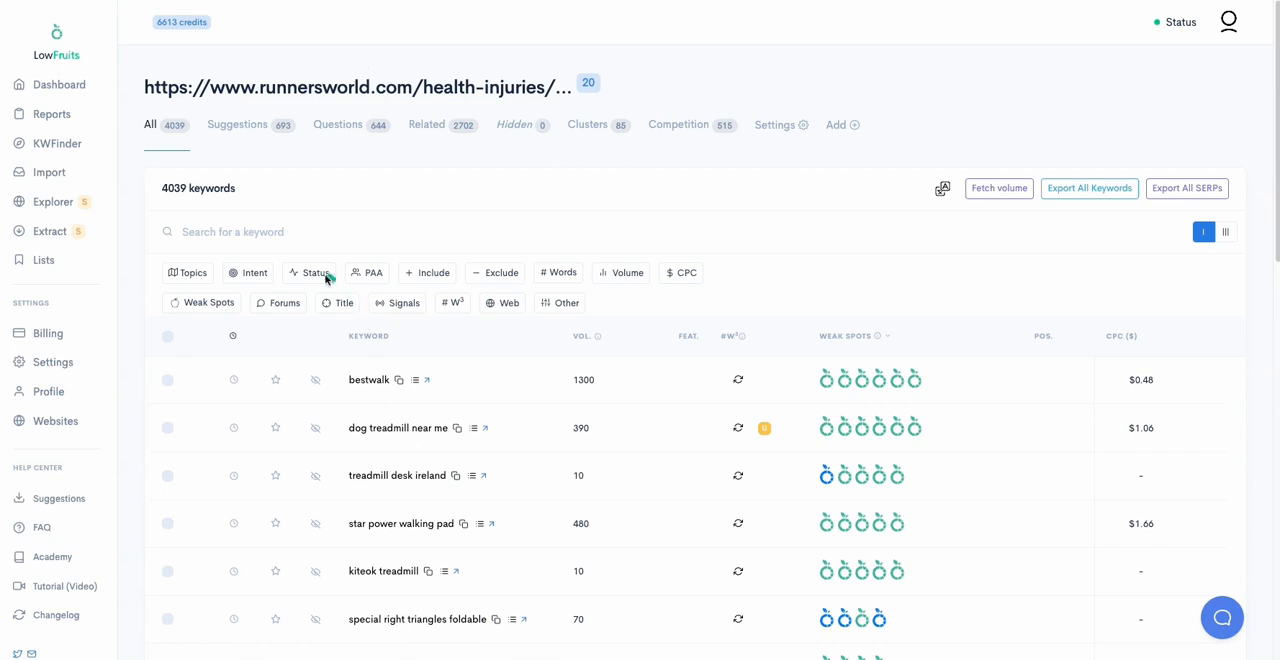
pyautogui.scroll(-7, 371, 349)
pyautogui.scroll(7, 363, 386)
# Step: Filter the report's keywords by High-Intent and check the weak spots of "star power under desk treadmill"
pyautogui.click(256, 273)
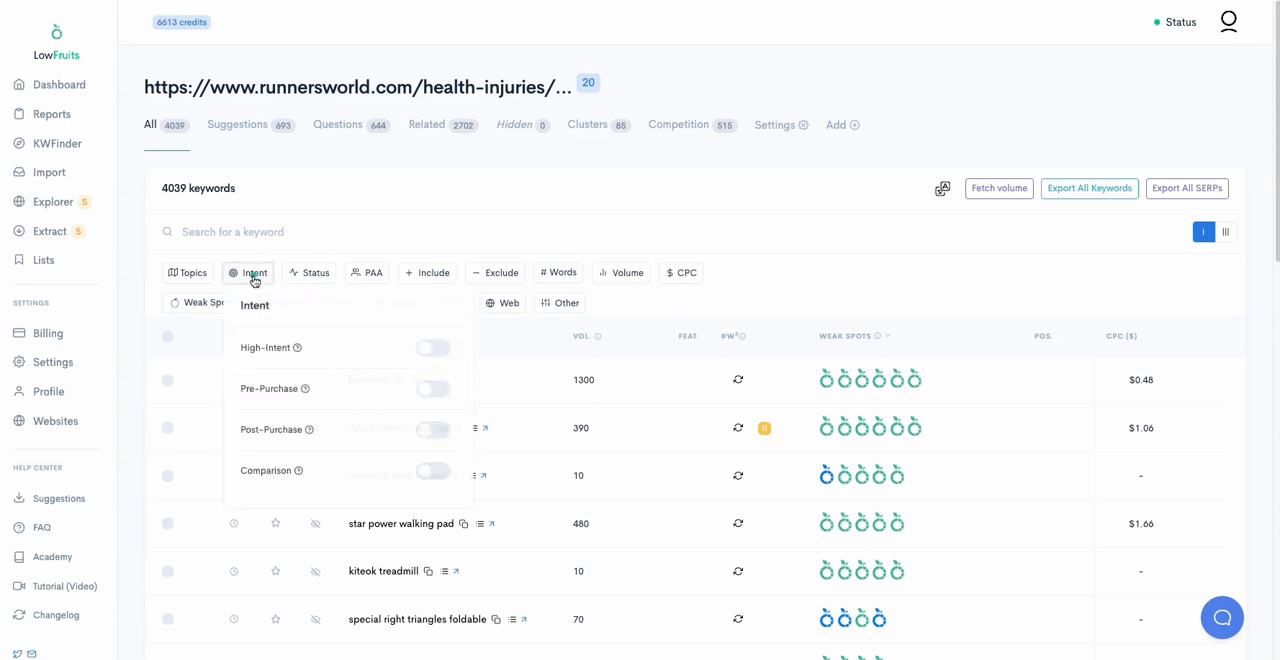
pyautogui.click(430, 350)
pyautogui.click(421, 176)
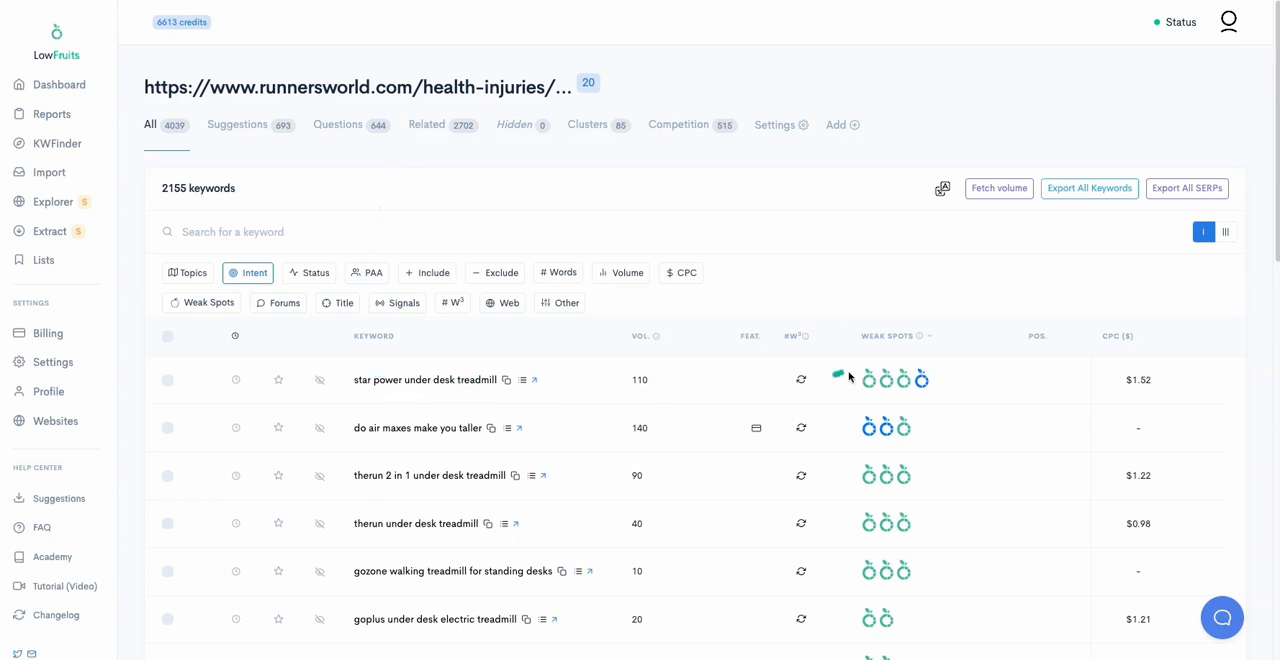
pyautogui.moveTo(871, 381)
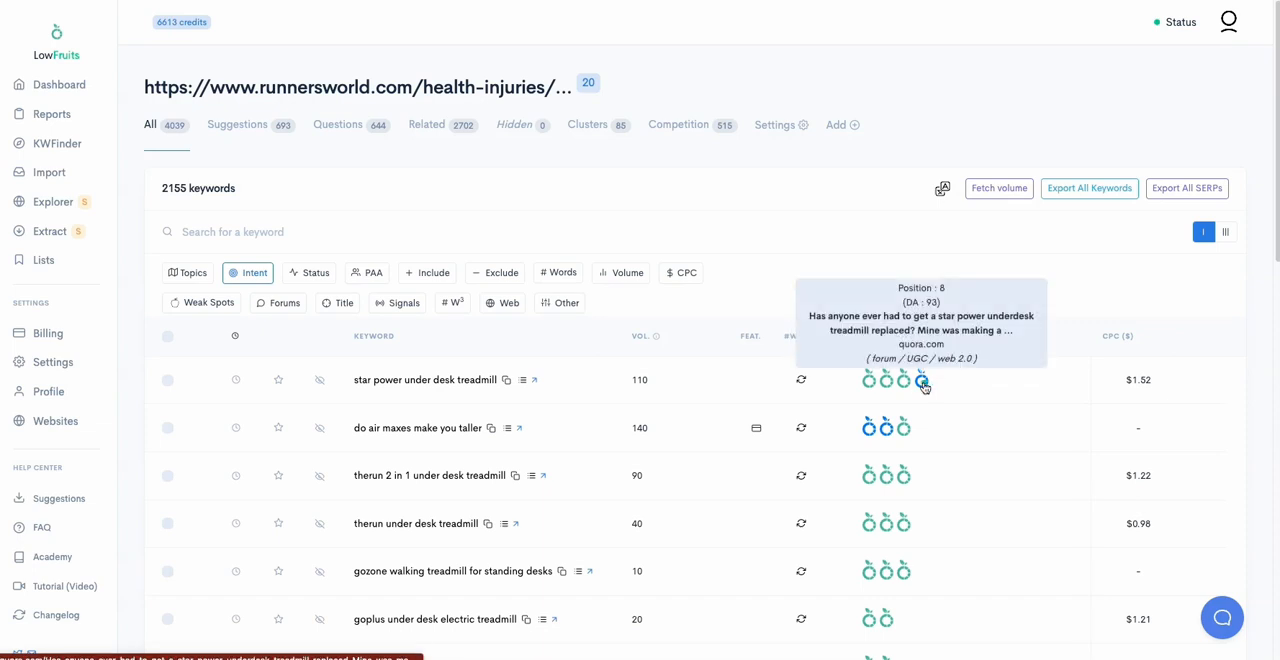
# Step: Switch the intent filter from High-Intent to Comparison and look through the matching "vs" keywords
pyautogui.click(248, 273)
pyautogui.click(433, 471)
pyautogui.click(434, 350)
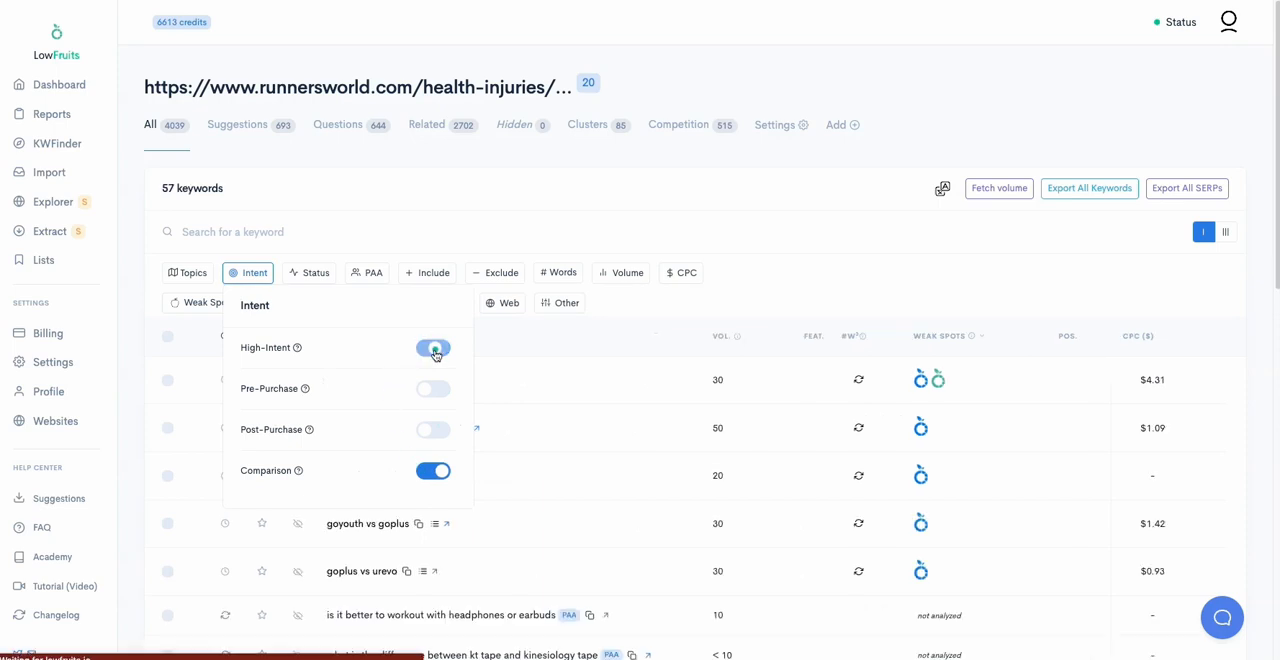
pyautogui.click(377, 212)
pyautogui.scroll(-1, 470, 352)
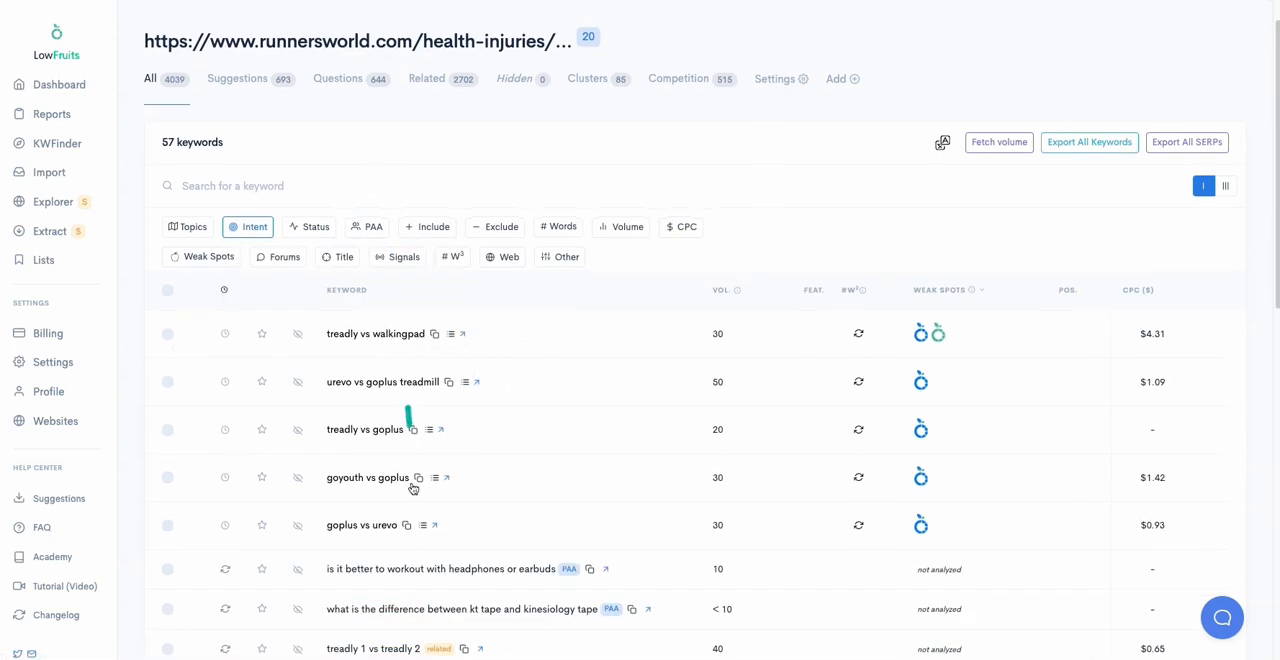
# Step: Turn off the Comparison intent filter and look through the full keyword list with its volumes and weak spots
pyautogui.click(255, 234)
pyautogui.click(438, 427)
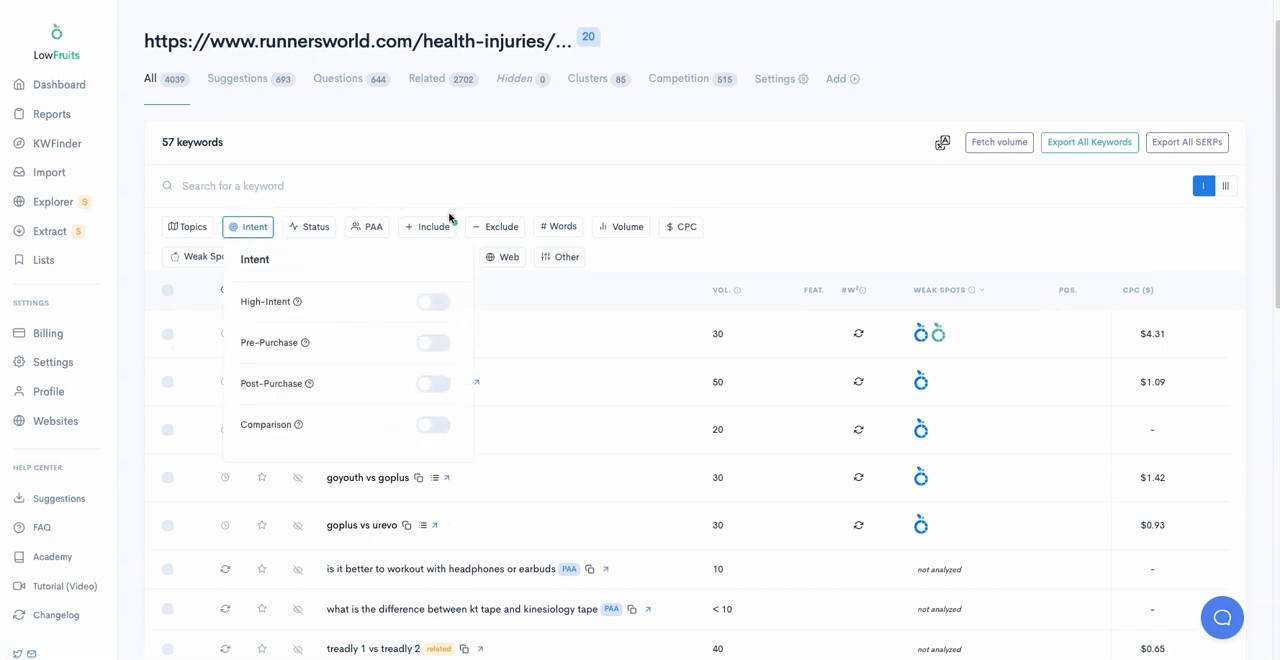
pyautogui.click(812, 188)
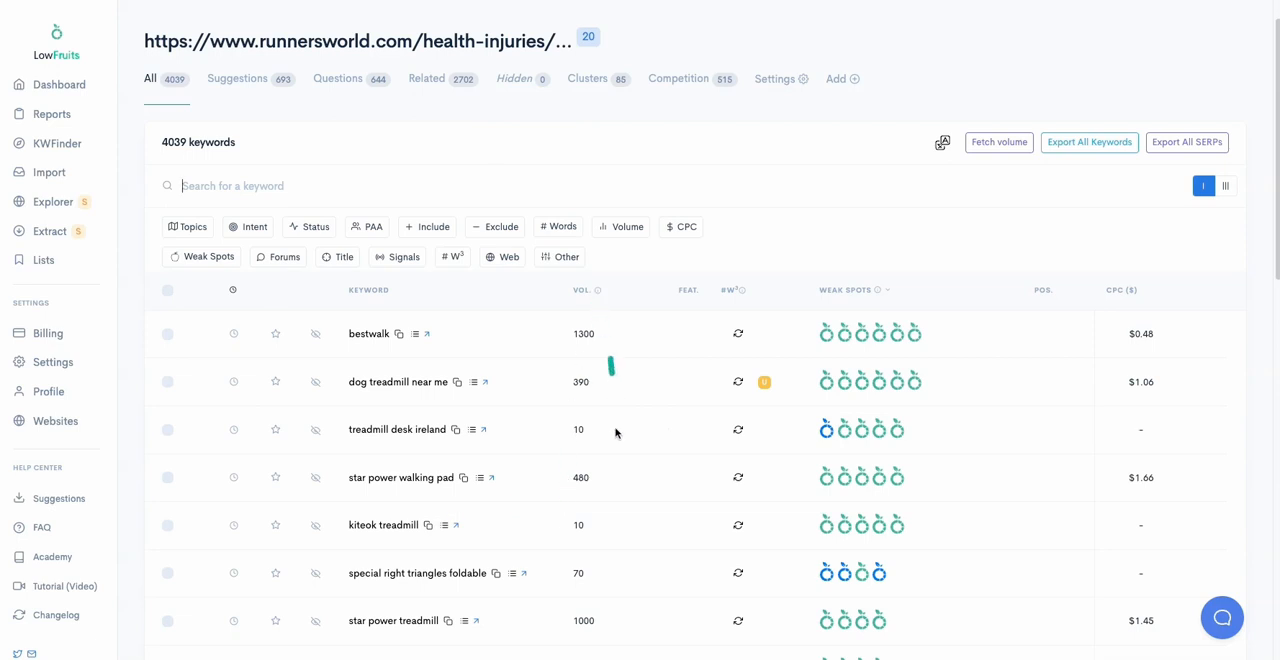
pyautogui.scroll(-2, 608, 548)
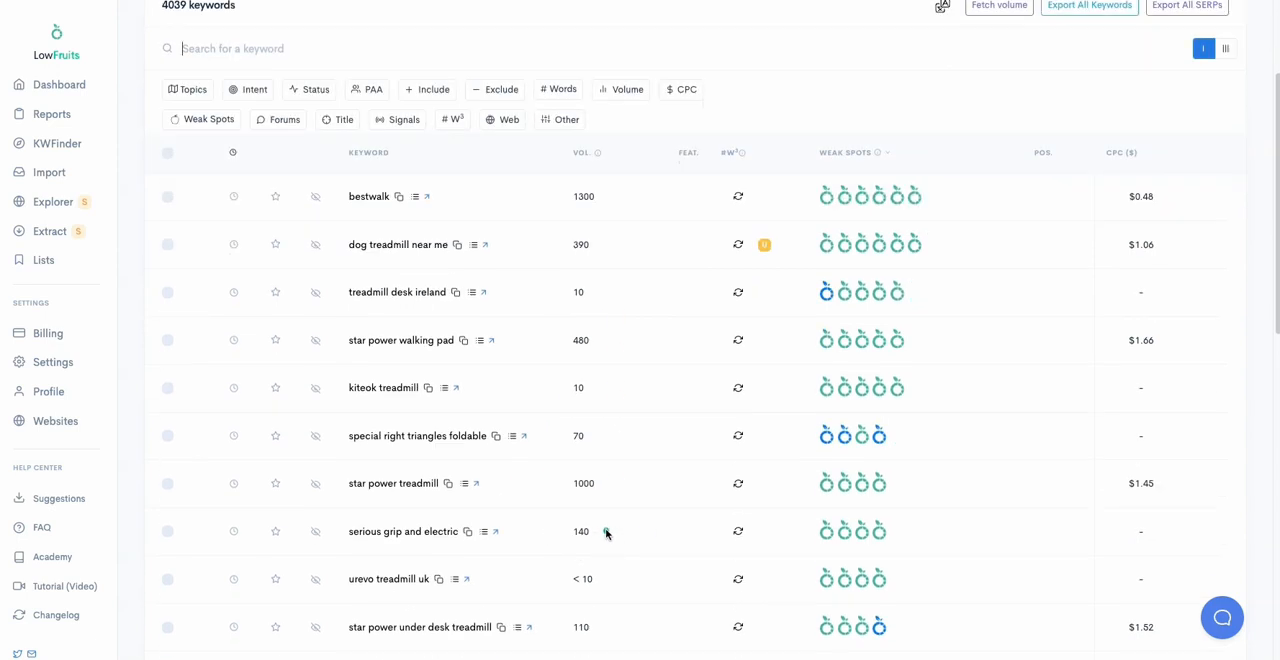
pyautogui.scroll(-6, 605, 533)
pyautogui.scroll(4, 603, 472)
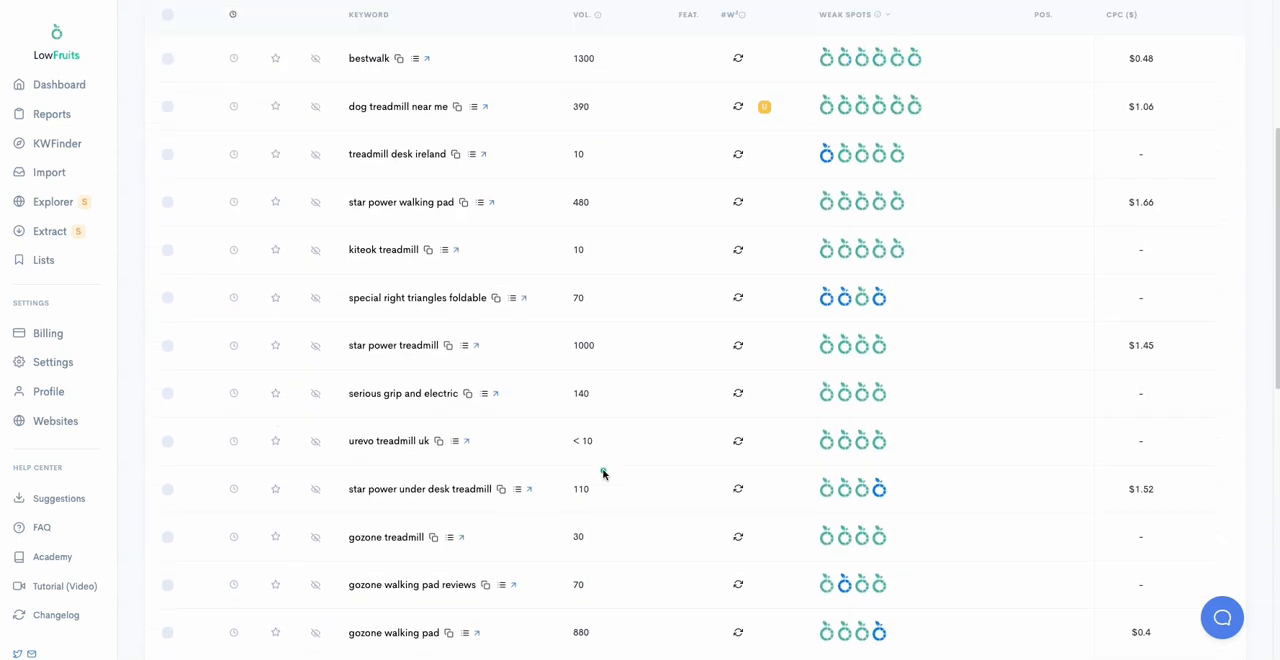
pyautogui.scroll(5, 600, 458)
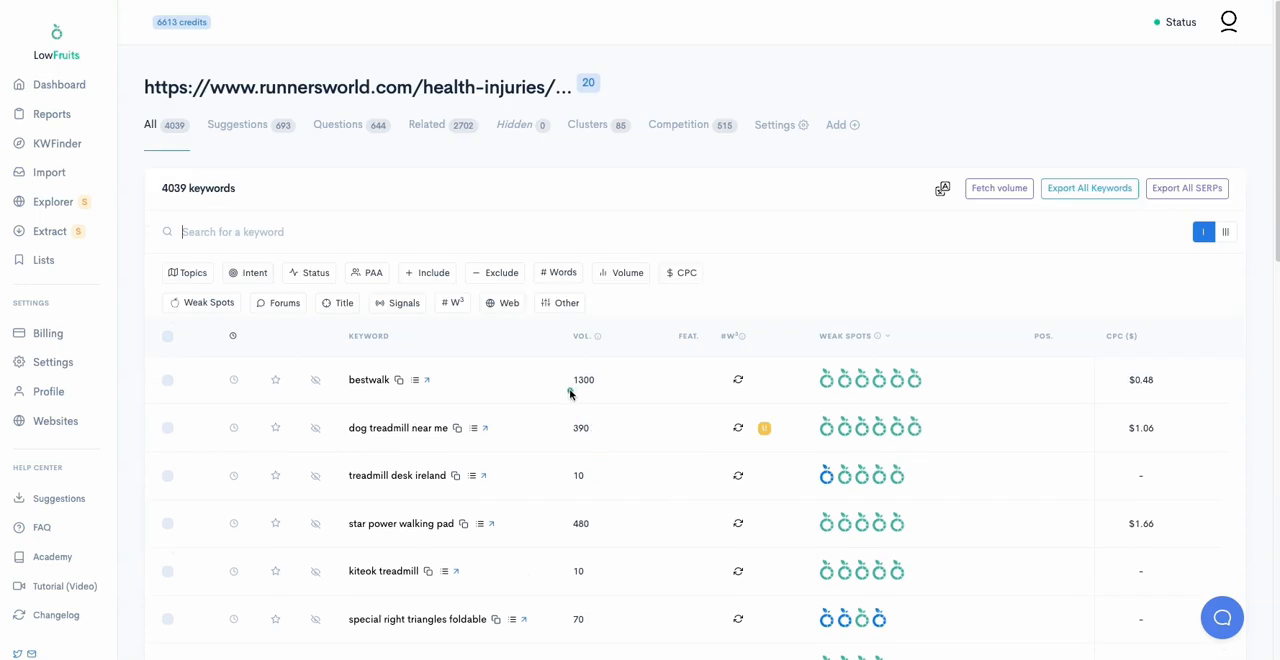